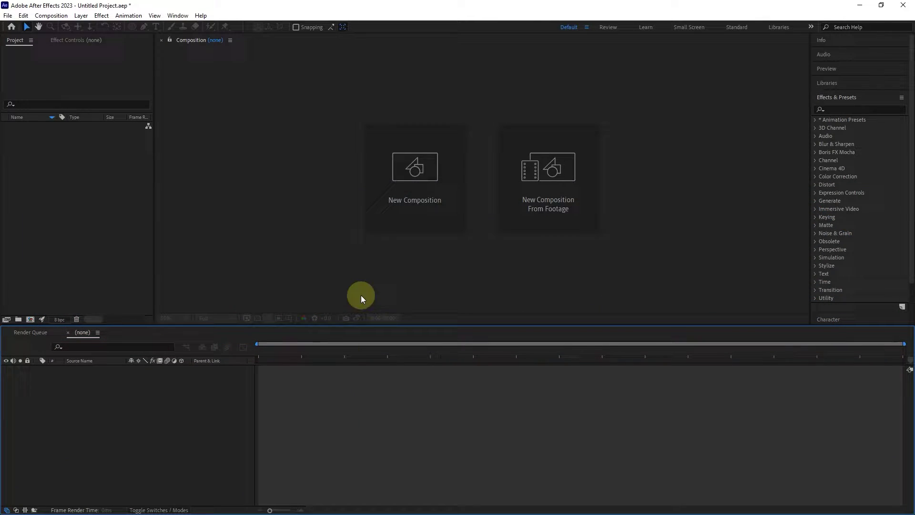
# Create Comp 1 with the HD 1920x1080 29.97 preset, a light blue background and 5-second duration
pyautogui.click(378, 193)
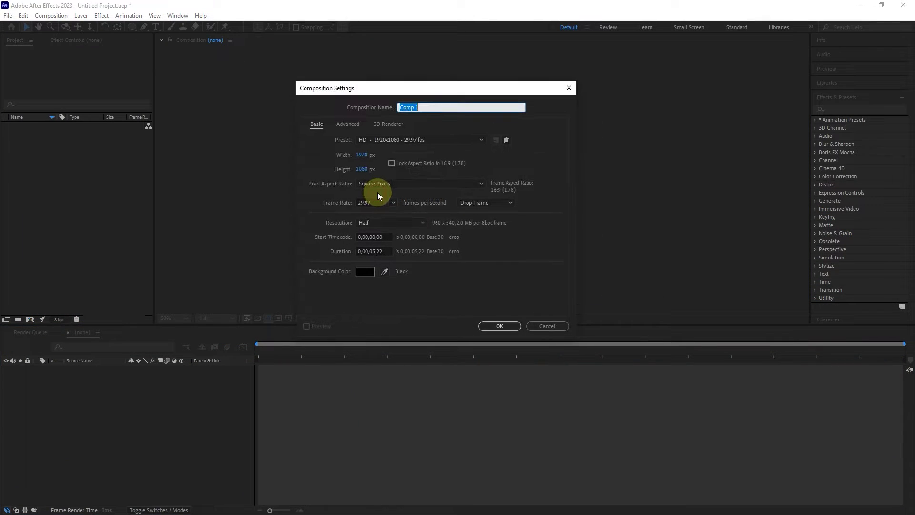
pyautogui.click(388, 139)
pyautogui.click(395, 161)
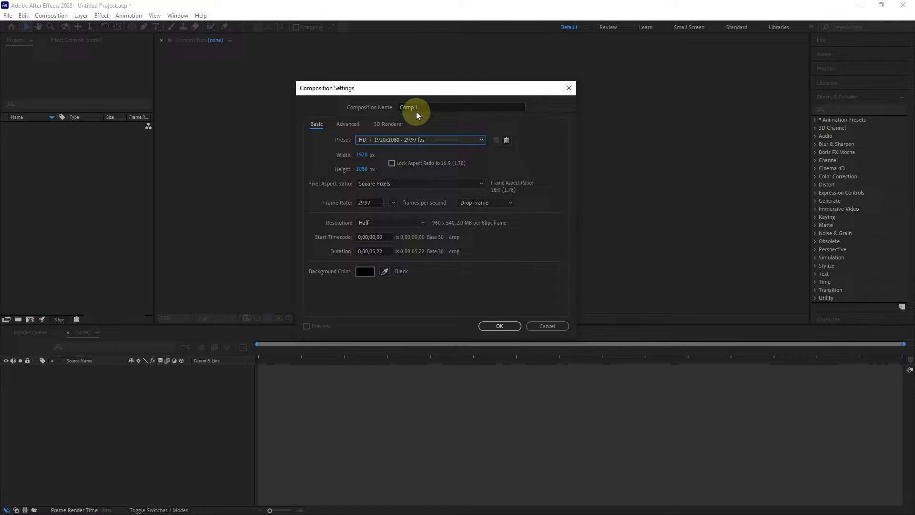
pyautogui.click(366, 271)
pyautogui.click(675, 266)
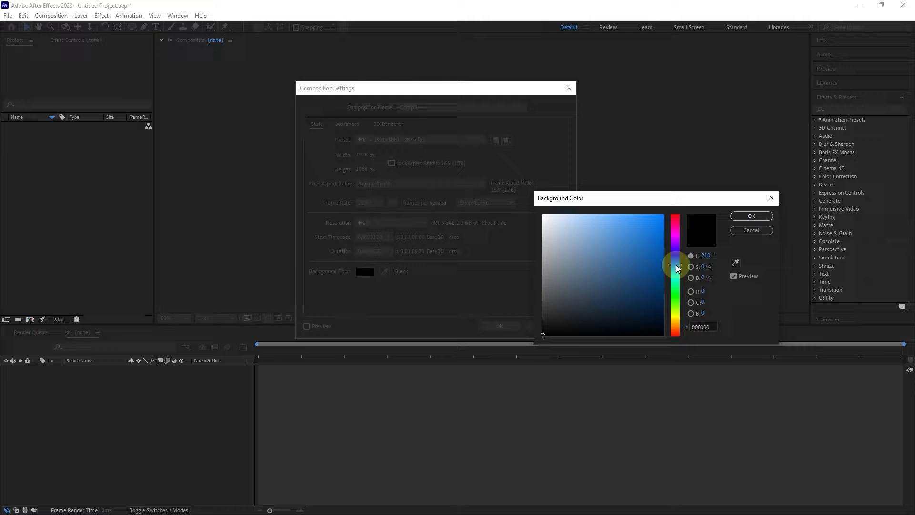
pyautogui.moveTo(613, 229); pyautogui.dragTo(597, 212)
pyautogui.click(752, 216)
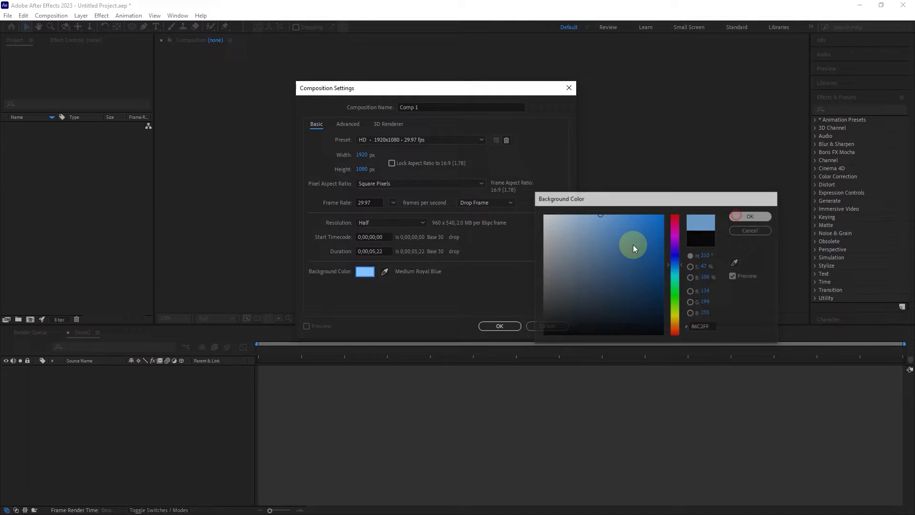
pyautogui.moveTo(385, 250); pyautogui.dragTo(324, 256)
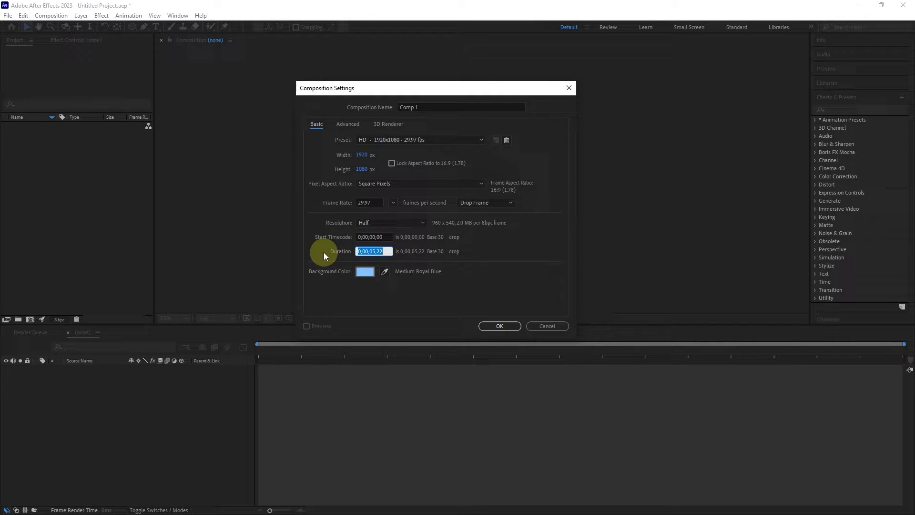
pyautogui.write('500')
pyautogui.click(489, 326)
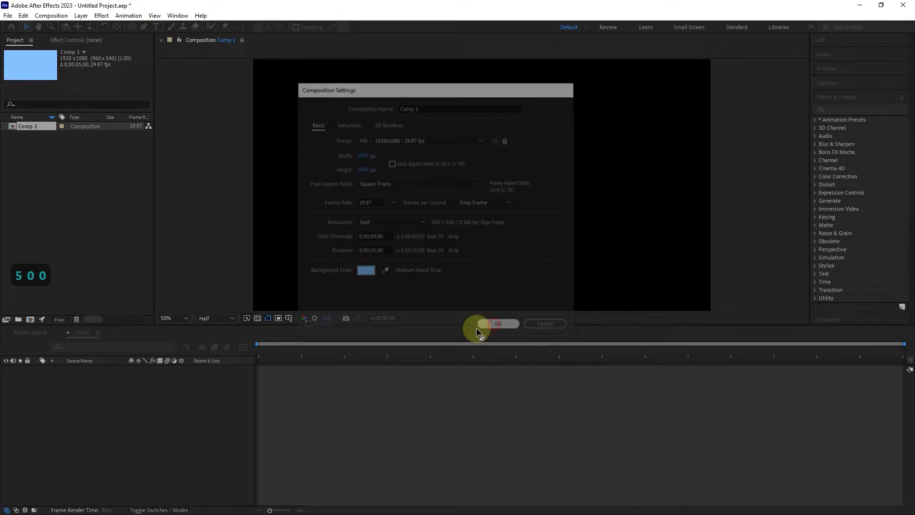
# Draw a white circle near the top-left with the Ellipse tool and center its anchor point
pyautogui.click(134, 27)
pyautogui.moveTo(133, 27); pyautogui.dragTo(171, 47)
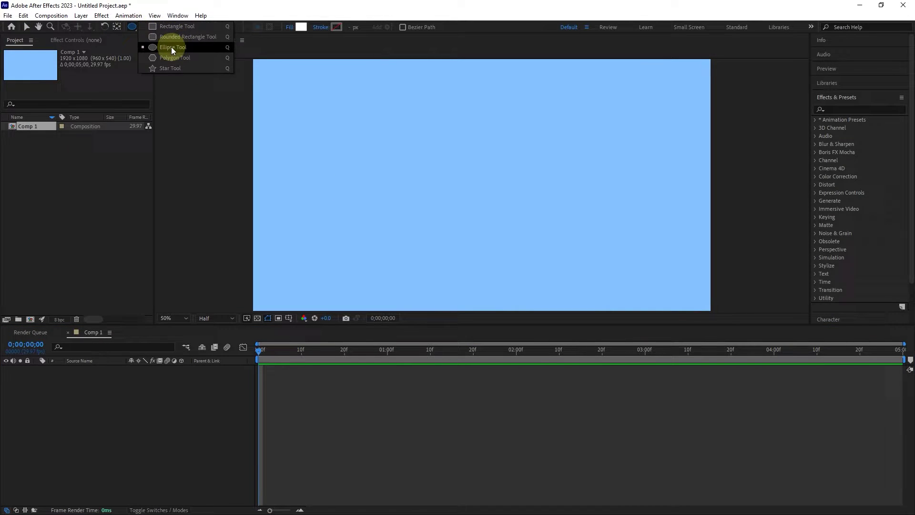
pyautogui.click(290, 88)
pyautogui.moveTo(290, 88)
pyautogui.mouseDown()
pyautogui.moveTo(328, 137)
pyautogui.moveTo(342, 140)
pyautogui.moveTo(301, 108)
pyautogui.mouseUp()
pyautogui.click(26, 27)
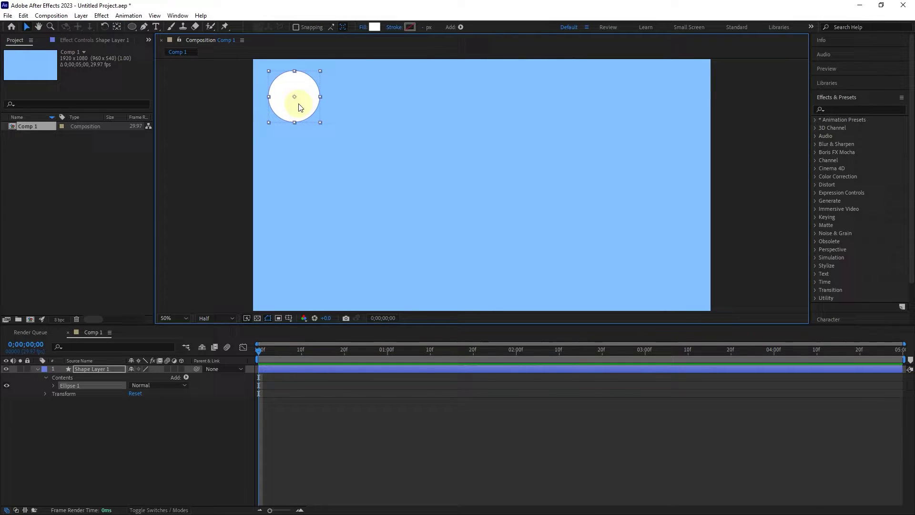
pyautogui.click(117, 26)
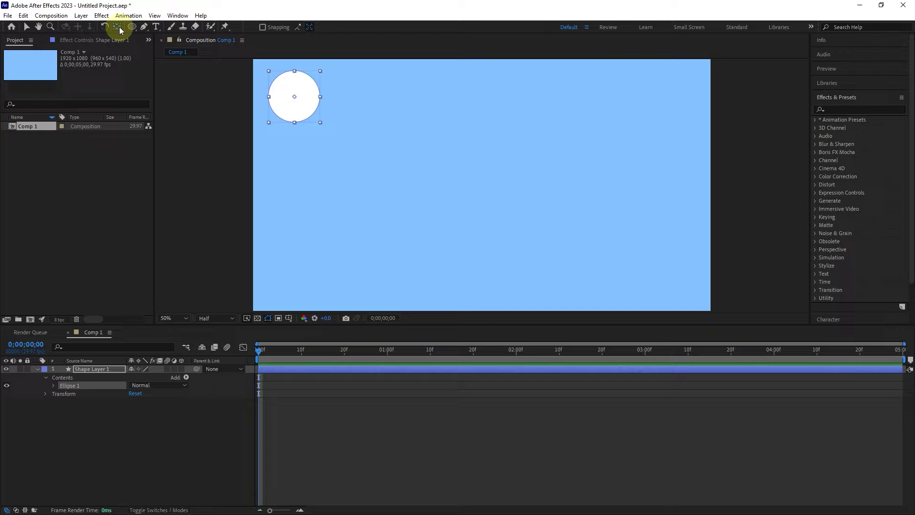
# Copy Shape Layer 1 and paste duplicates to make more circle layers
pyautogui.click(70, 370)
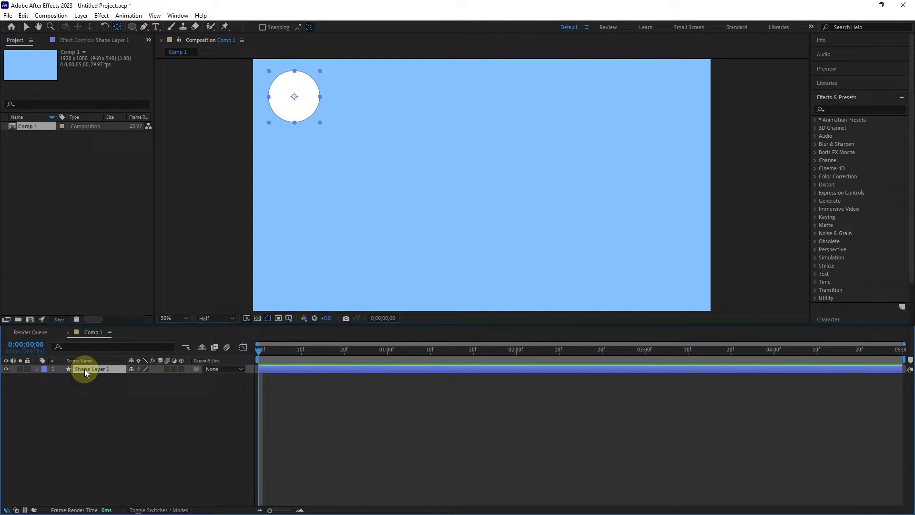
pyautogui.hotkey('ctrl', 'c')
pyautogui.hotkey('ctrl', 'v')
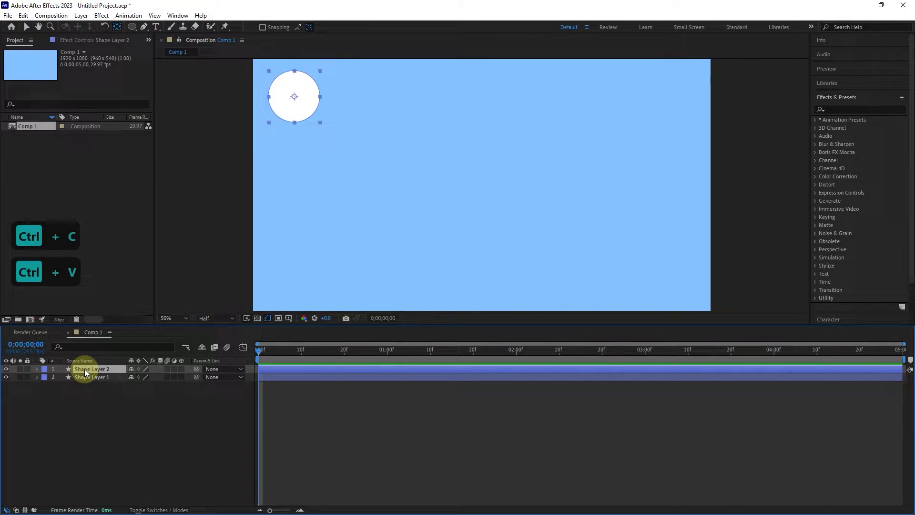
pyautogui.hotkey('ctrl', 'v')
pyautogui.hotkey('ctrl', 'v')
# Move circle copies down to the bottom and middle of the composition
pyautogui.click(299, 110)
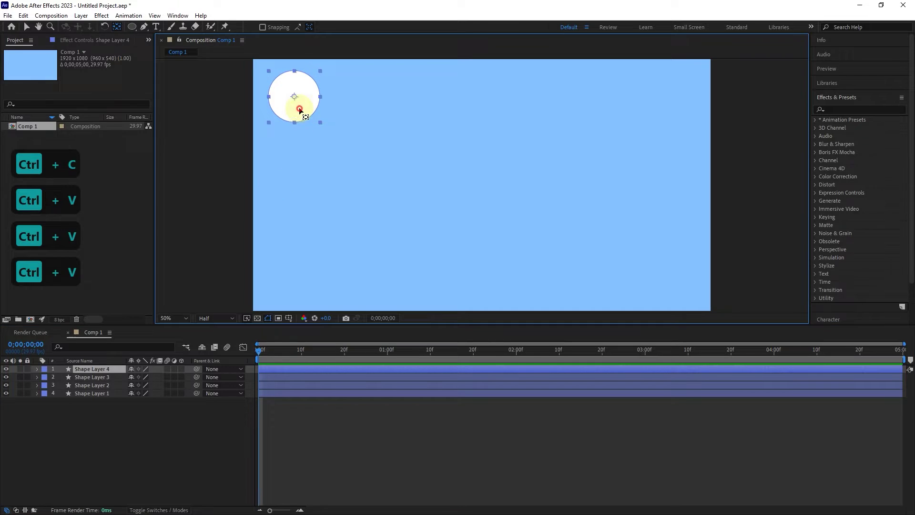
pyautogui.click(27, 27)
pyautogui.moveTo(292, 117); pyautogui.dragTo(295, 152)
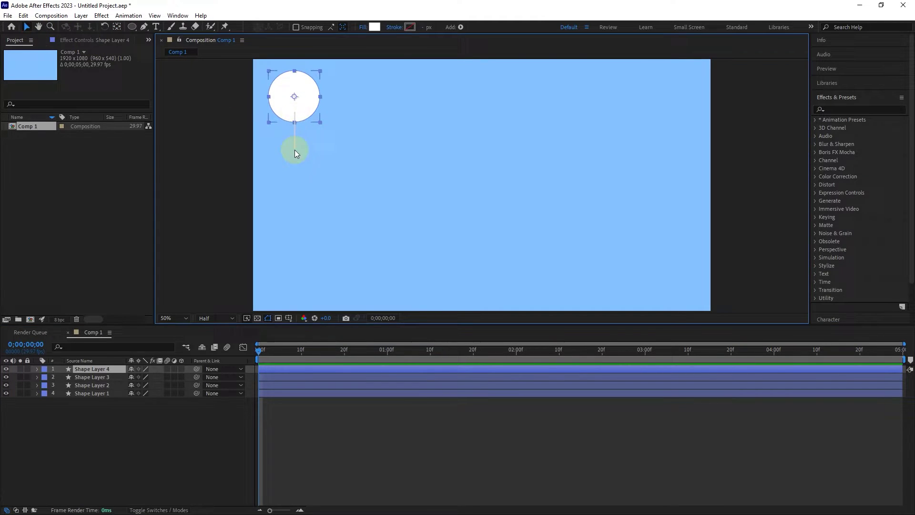
pyautogui.moveTo(297, 104); pyautogui.dragTo(296, 267)
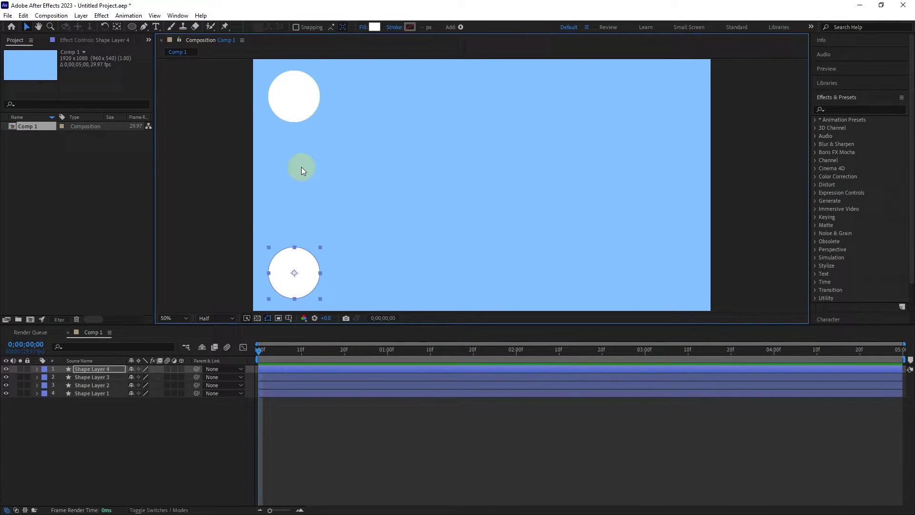
pyautogui.click(107, 377)
pyautogui.moveTo(294, 106); pyautogui.dragTo(291, 223)
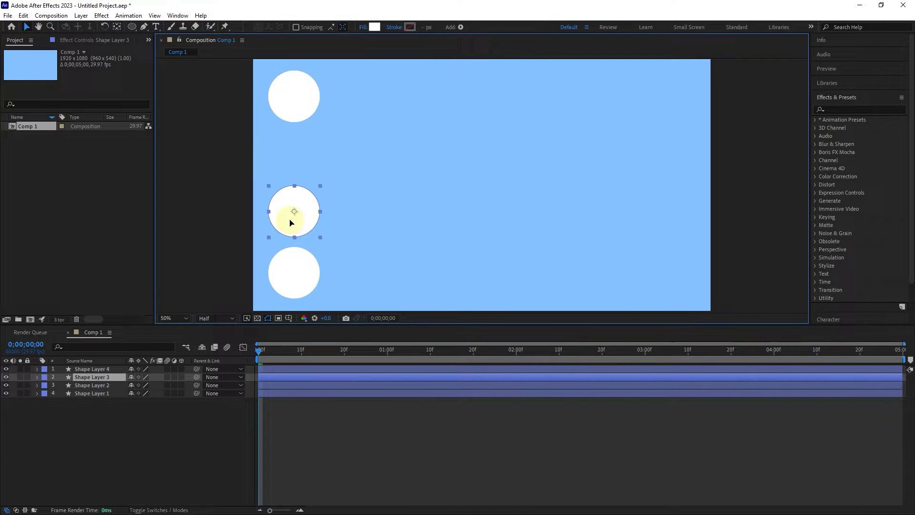
pyautogui.hotkey('ctrl', 'Down')
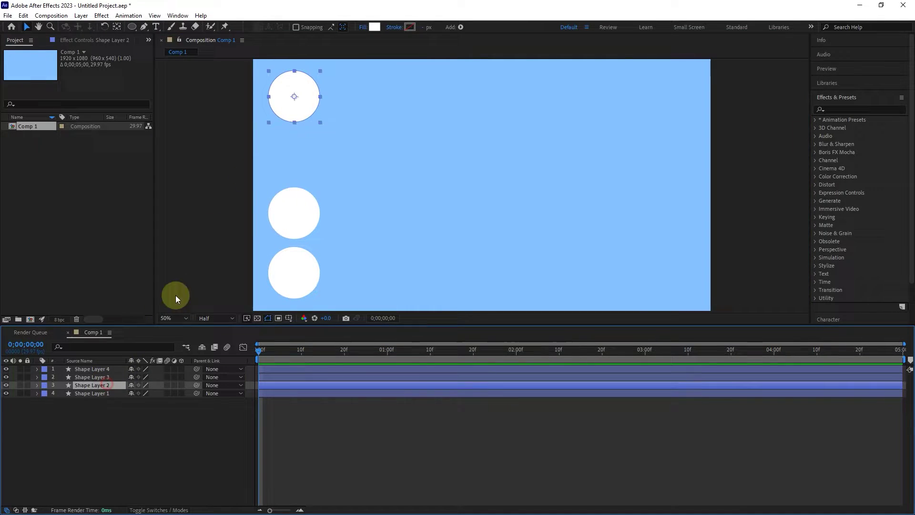
# Move the last copy into the second slot and give it a red fill
pyautogui.moveTo(302, 113); pyautogui.dragTo(302, 171)
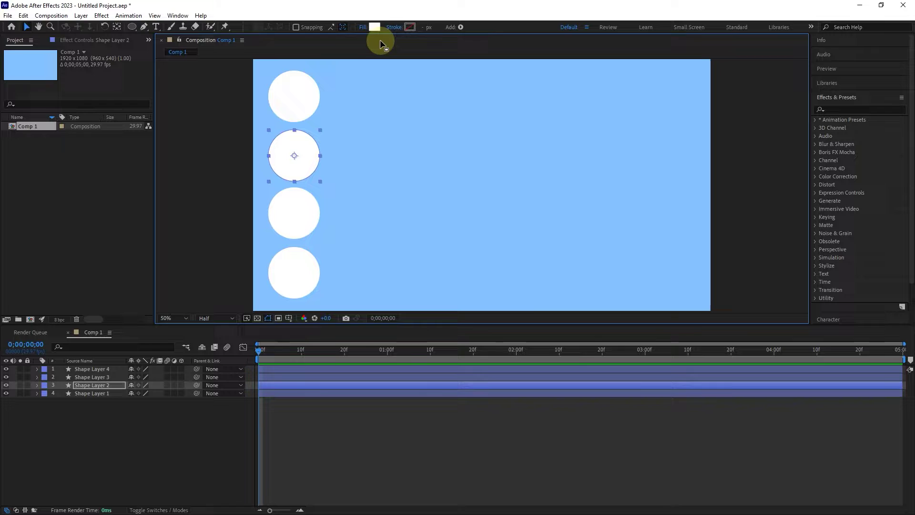
pyautogui.click(375, 26)
pyautogui.moveTo(634, 237); pyautogui.dragTo(664, 215)
pyautogui.click(752, 216)
# Give the third circle a green fill
pyautogui.click(297, 213)
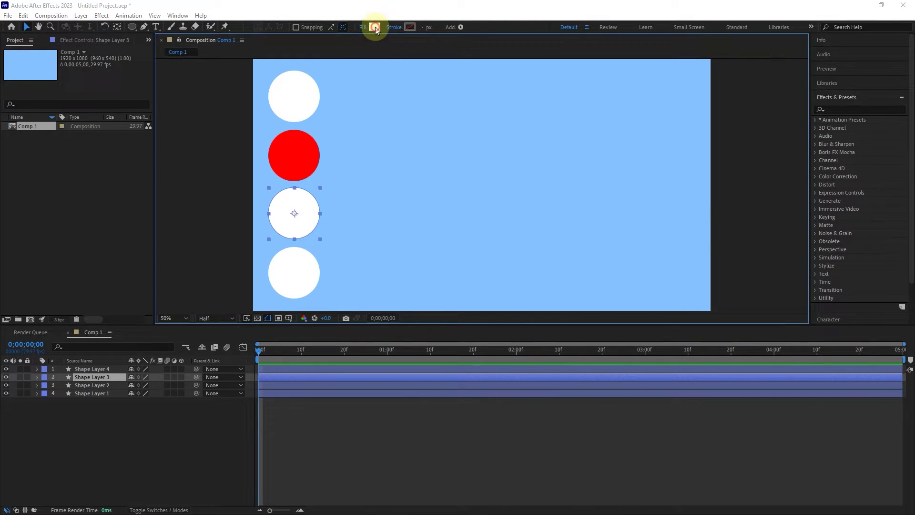
pyautogui.click(375, 27)
pyautogui.click(676, 290)
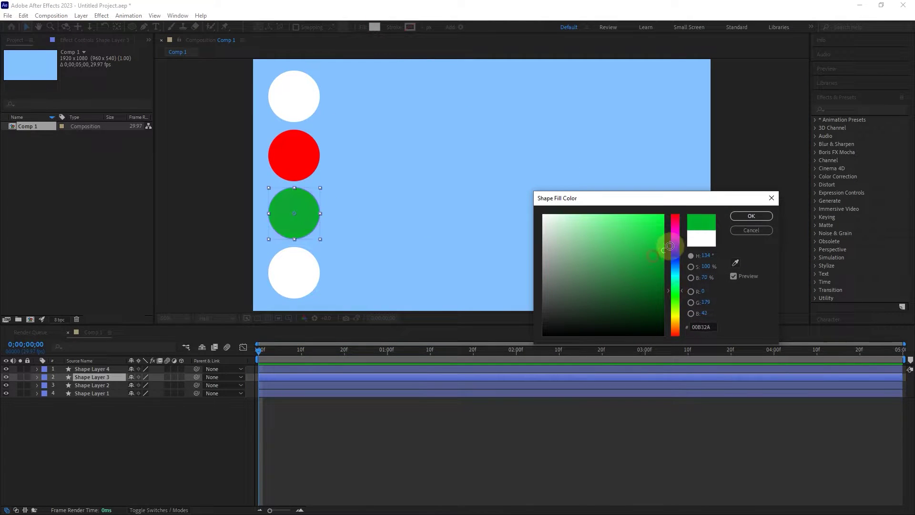
pyautogui.click(752, 216)
# Give the bottom circle an orange fill
pyautogui.click(311, 278)
pyautogui.click(375, 27)
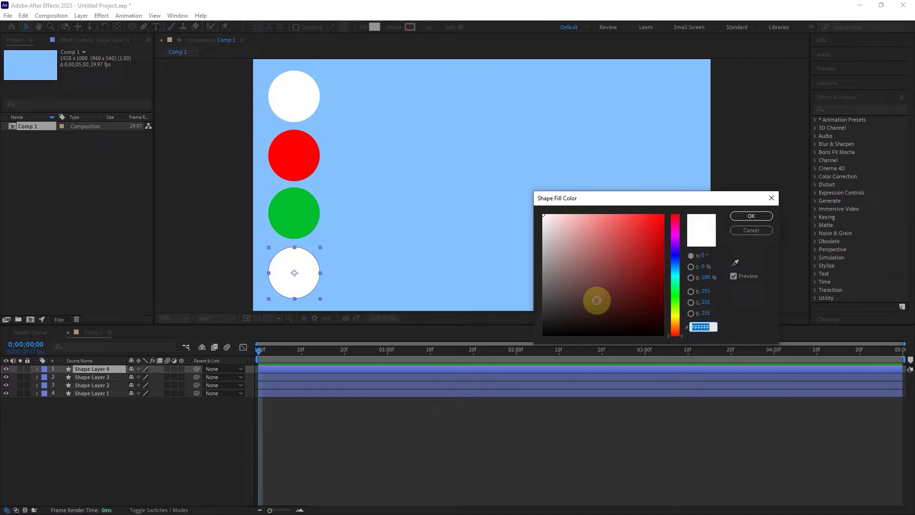
pyautogui.moveTo(597, 301); pyautogui.dragTo(521, 274)
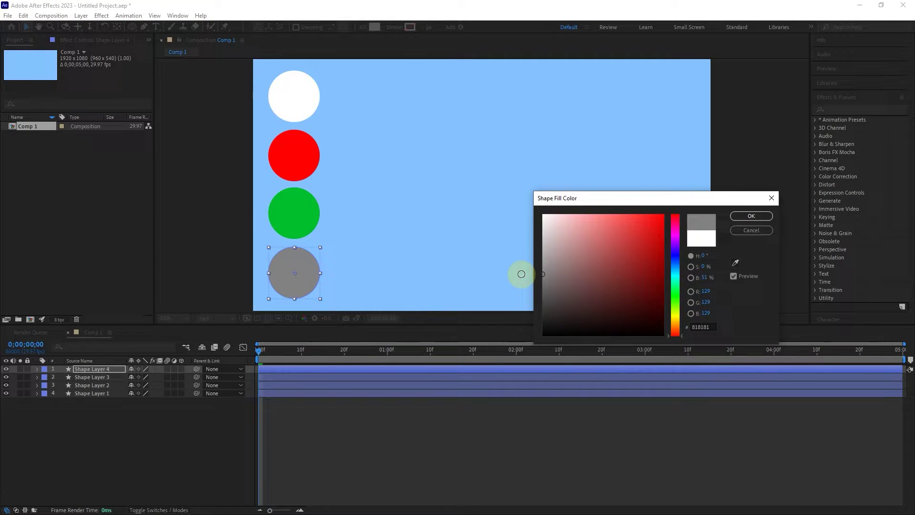
pyautogui.click(674, 321)
pyautogui.moveTo(649, 253); pyautogui.dragTo(663, 225)
pyautogui.click(751, 216)
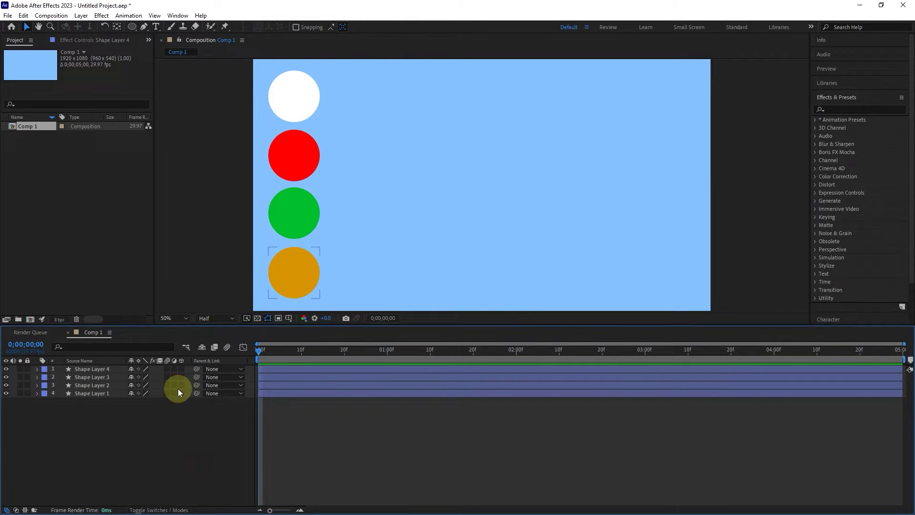
# Keyframe all four circles' Position at 0 and slide them to the right edge at 2 seconds
pyautogui.moveTo(169, 444); pyautogui.dragTo(85, 384)
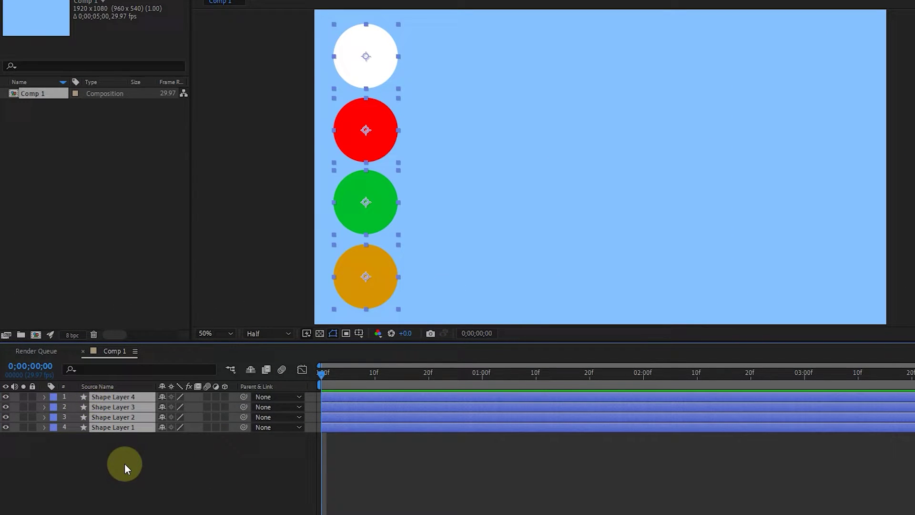
pyautogui.press('p')
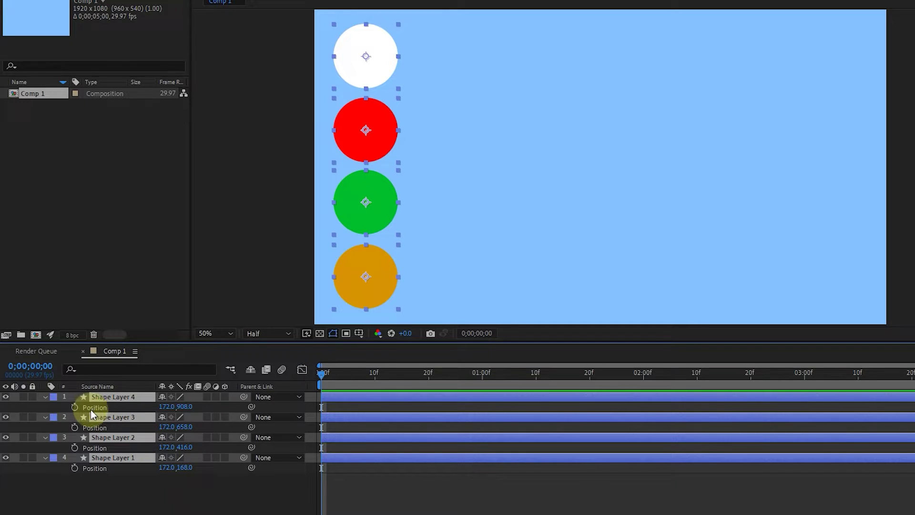
pyautogui.click(74, 407)
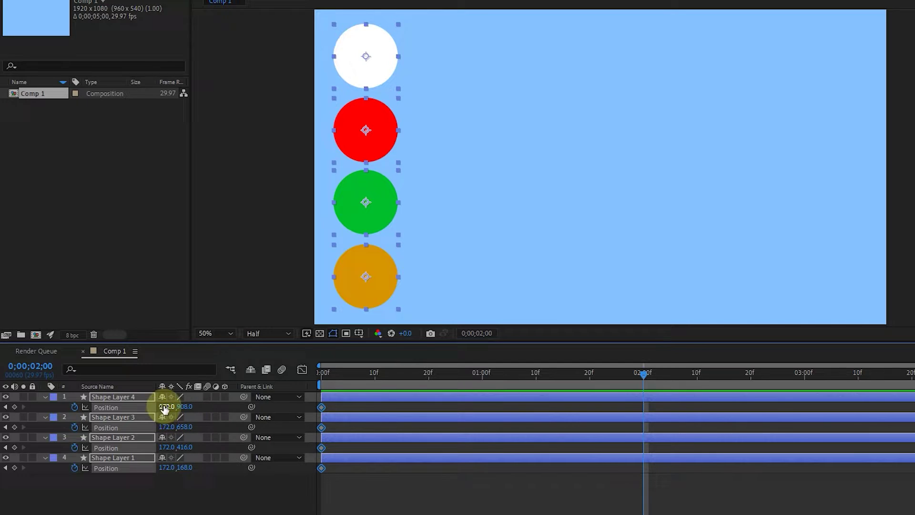
pyautogui.moveTo(165, 408); pyautogui.dragTo(914, 417)
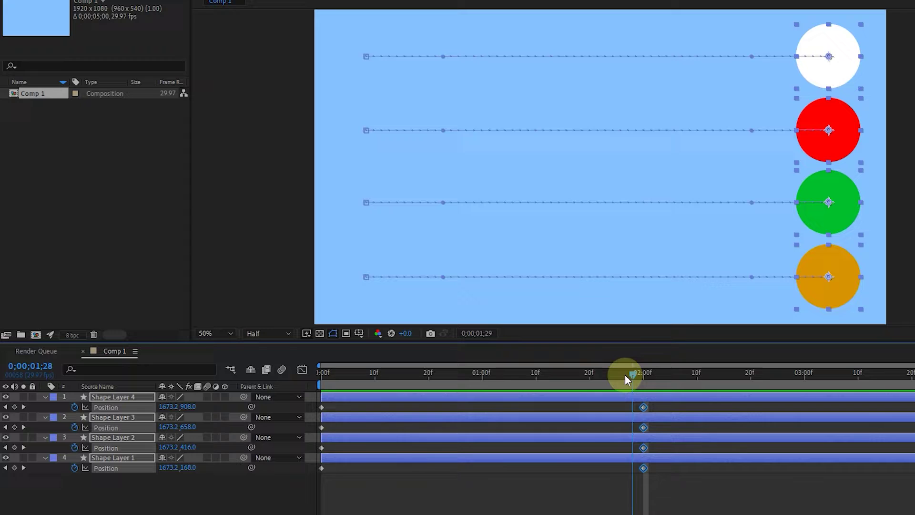
pyautogui.moveTo(625, 374); pyautogui.dragTo(645, 410)
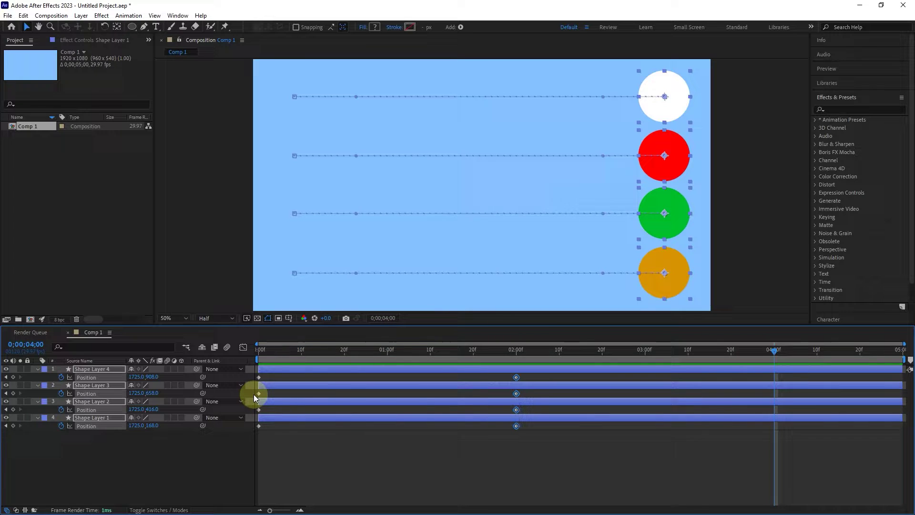
# Copy the orange and green circles' starting Position keyframes to 4 seconds
pyautogui.click(259, 377)
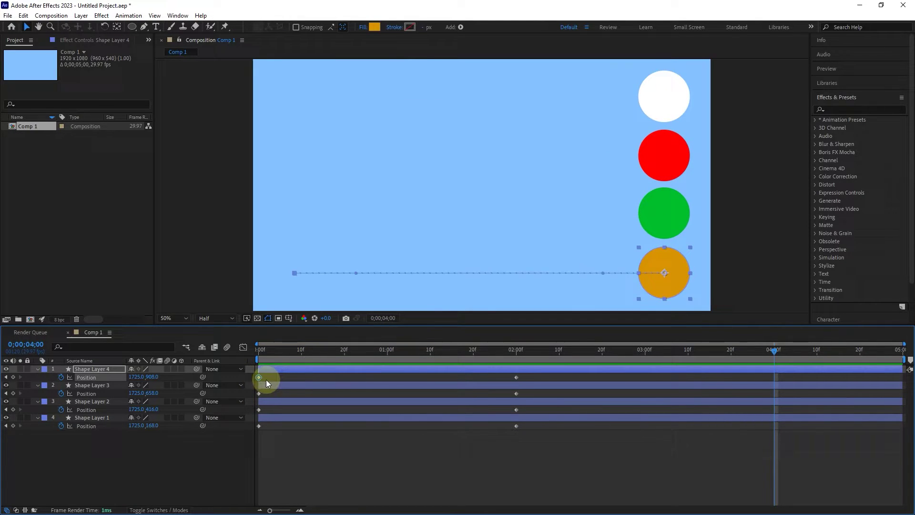
pyautogui.hotkey('ctrl', 'c')
pyautogui.hotkey('ctrl', 'v')
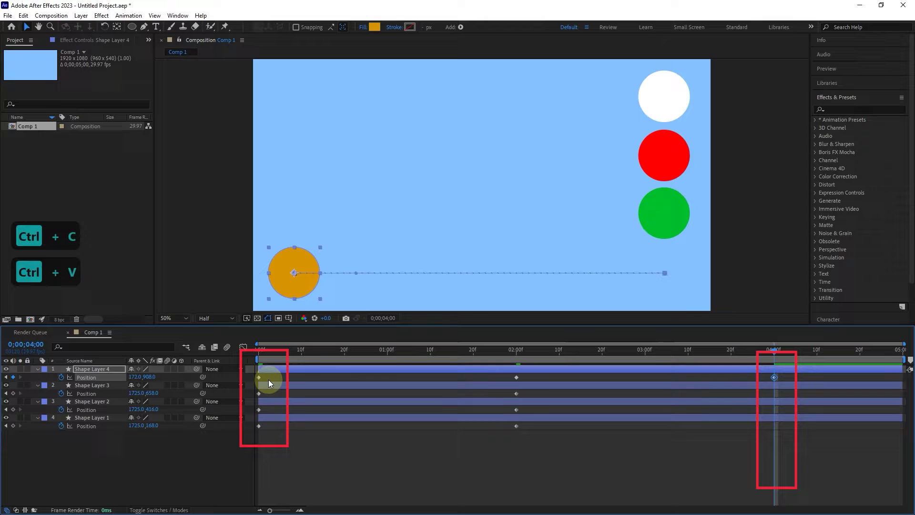
pyautogui.click(266, 393)
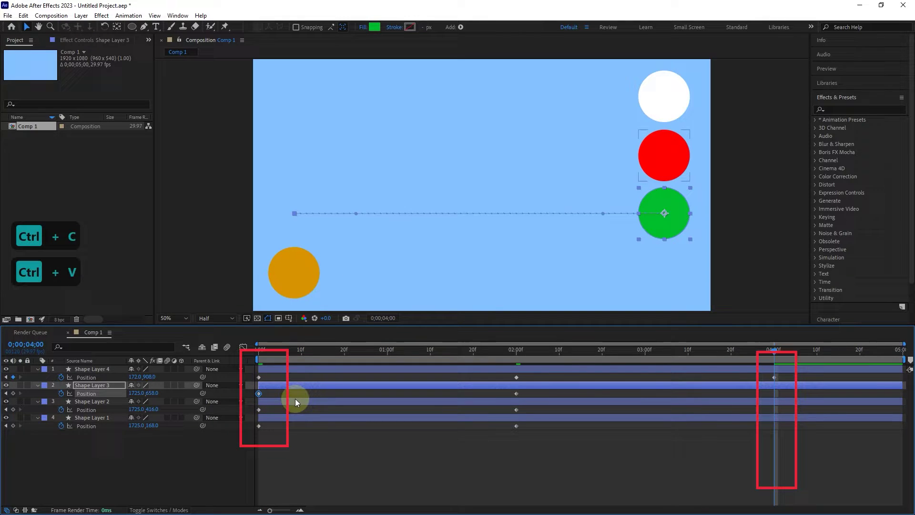
pyautogui.hotkey('ctrl', 'c')
pyautogui.hotkey('ctrl', 'v')
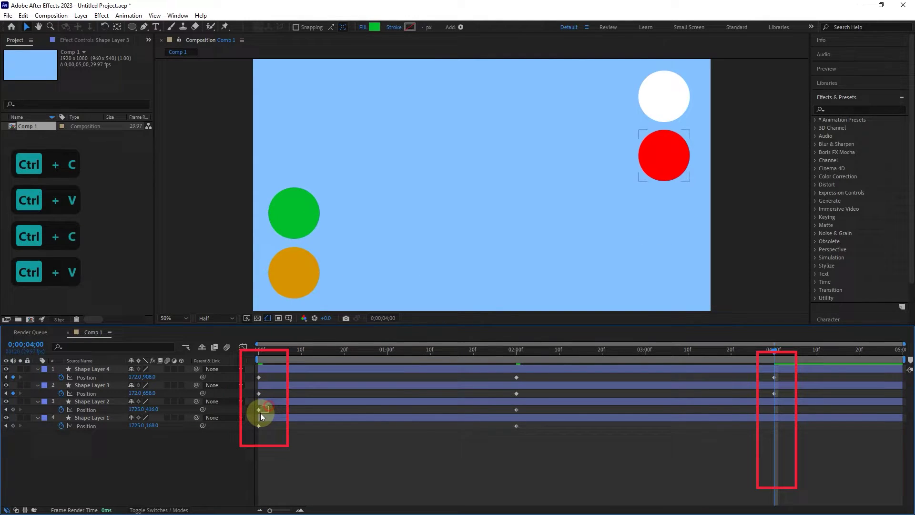
# Copy the red and white circles' starting Position keyframes to 4 seconds
pyautogui.click(259, 412)
pyautogui.hotkey('ctrl', 'c')
pyautogui.hotkey('ctrl', 'v')
pyautogui.click(256, 424)
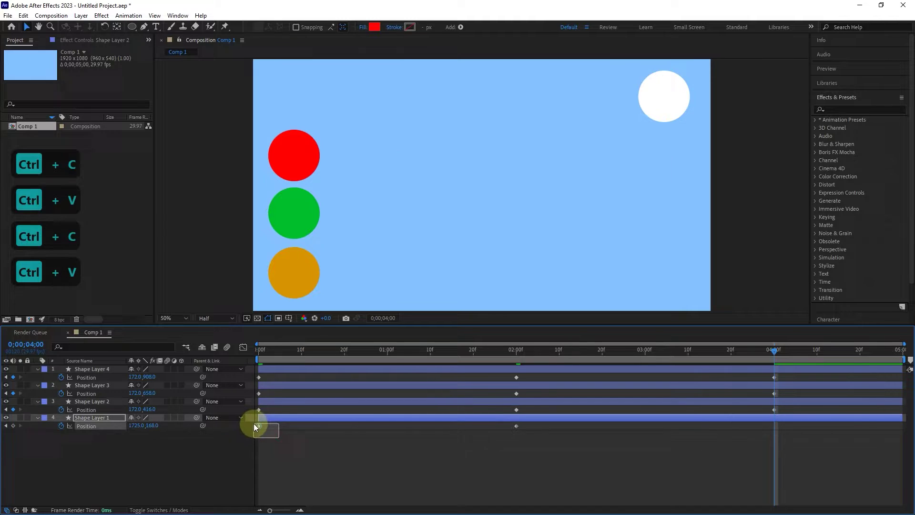
pyautogui.hotkey('ctrl', 'c')
pyautogui.hotkey('ctrl', 'v')
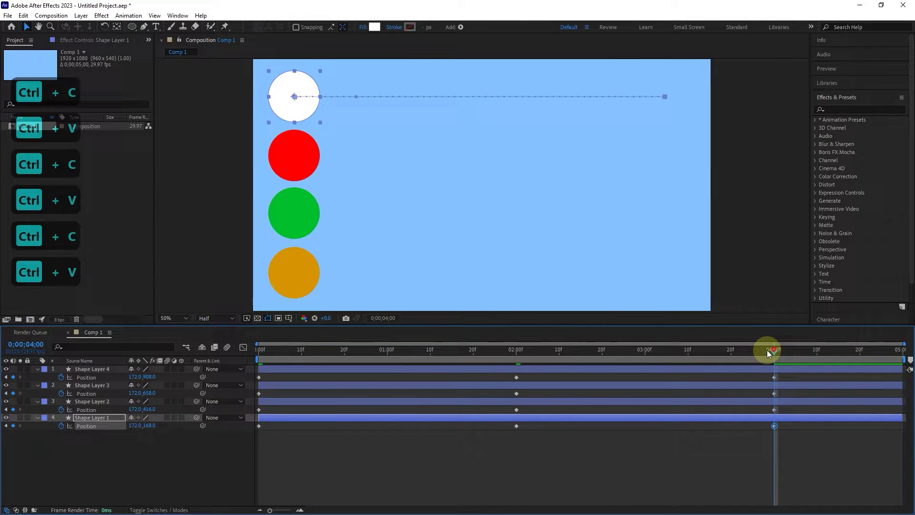
pyautogui.moveTo(768, 350); pyautogui.dragTo(759, 397)
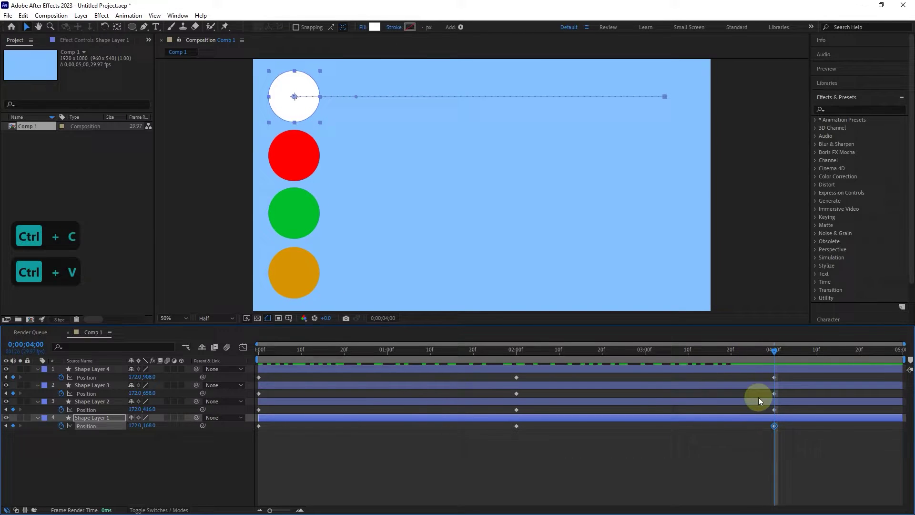
# Preview the linear motion of all four circles from the Preview panel
pyautogui.click(837, 69)
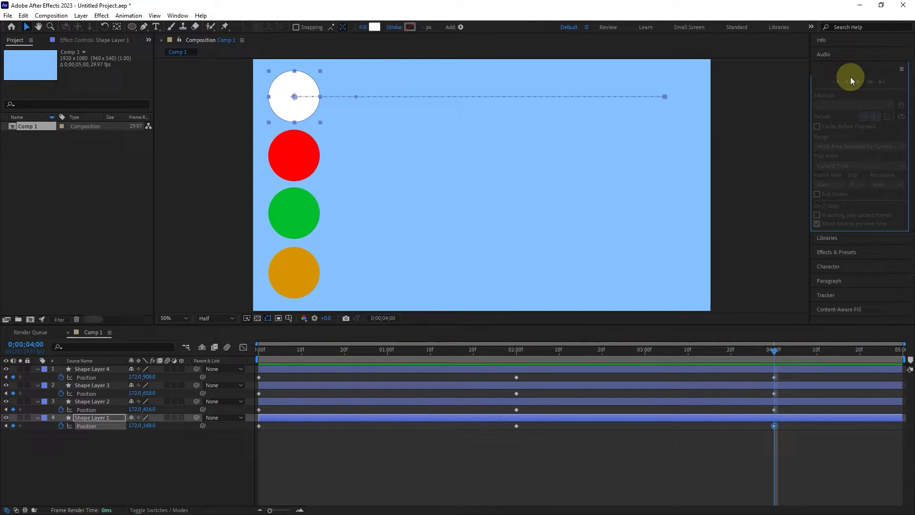
pyautogui.moveTo(177, 438); pyautogui.dragTo(85, 367)
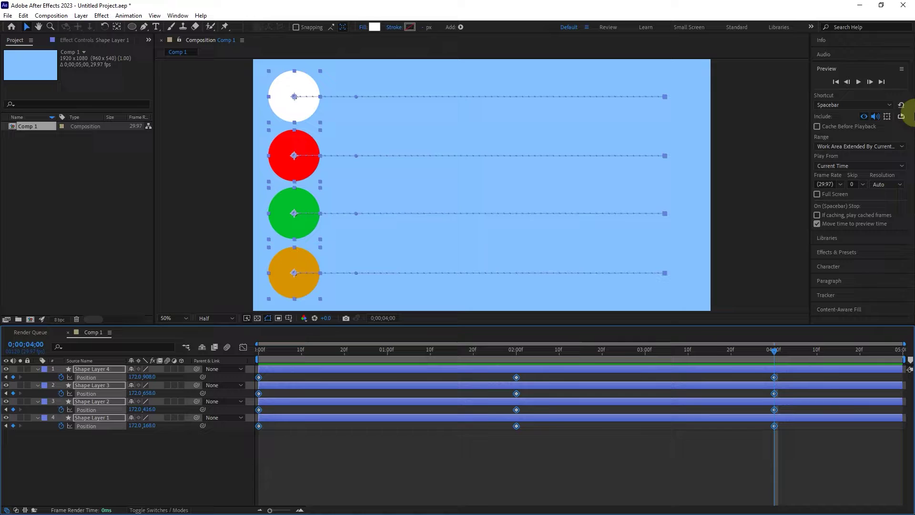
pyautogui.click(859, 82)
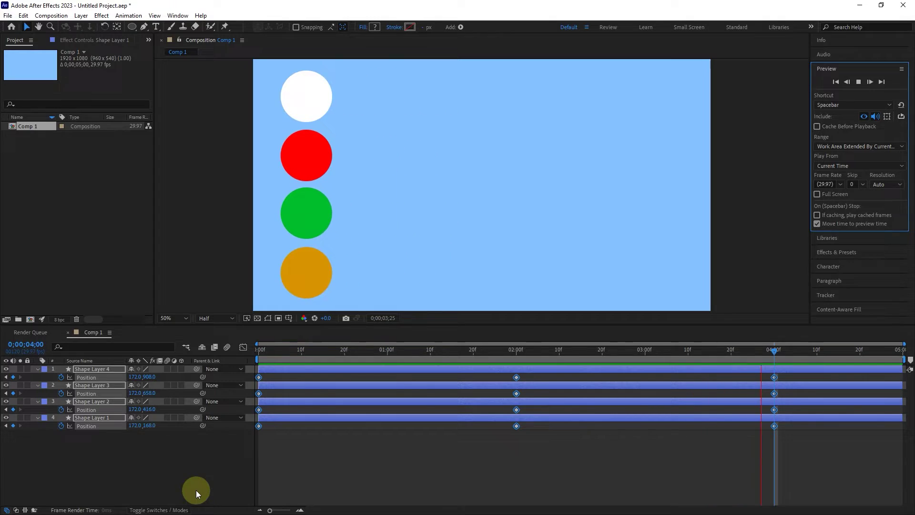
pyautogui.press('Home')
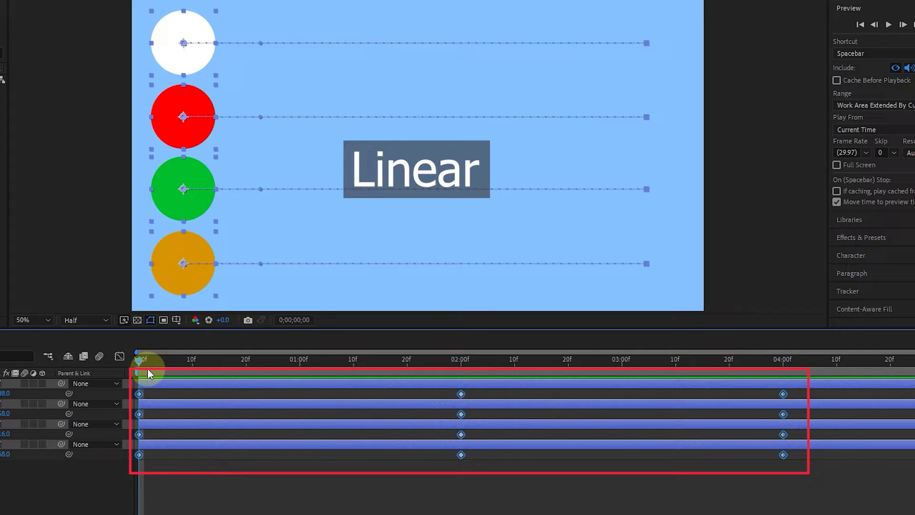
# Shift the orange circle's 2-second Position keyframe earlier to about 1 second
pyautogui.moveTo(448, 387)
pyautogui.mouseDown()
pyautogui.moveTo(475, 408)
pyautogui.moveTo(294, 394)
pyautogui.mouseUp()
pyautogui.click(461, 393)
pyautogui.moveTo(166, 371); pyautogui.dragTo(128, 382)
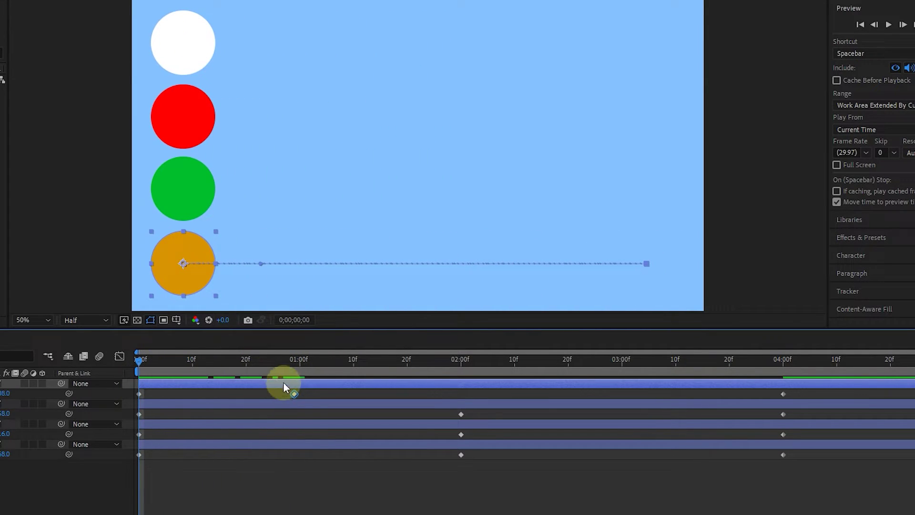
# Return the orange circle's middle keyframe to 2 seconds and select the red circle's three keyframes
pyautogui.moveTo(295, 394); pyautogui.dragTo(461, 395)
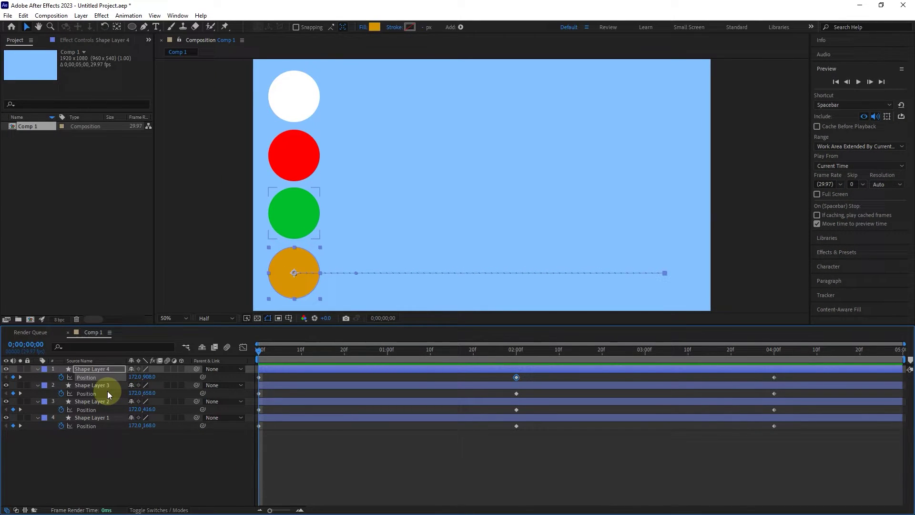
pyautogui.click(300, 155)
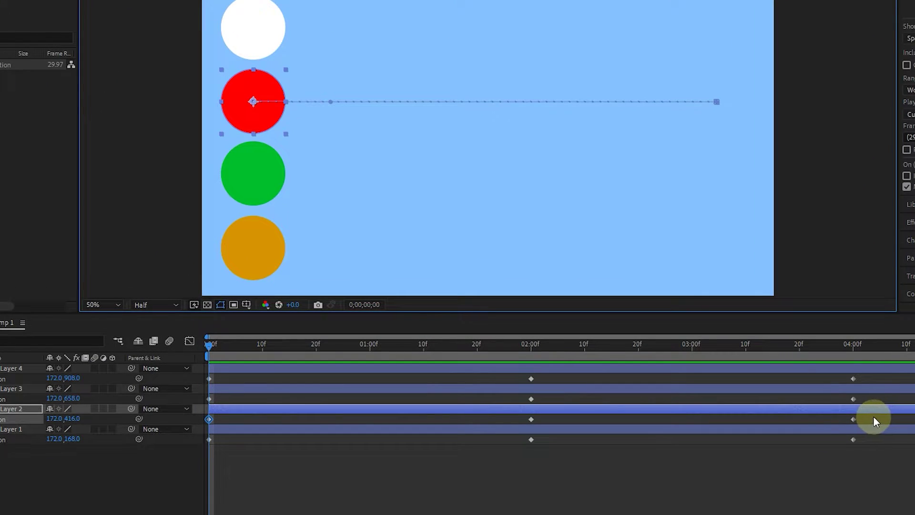
pyautogui.moveTo(873, 421); pyautogui.dragTo(192, 424)
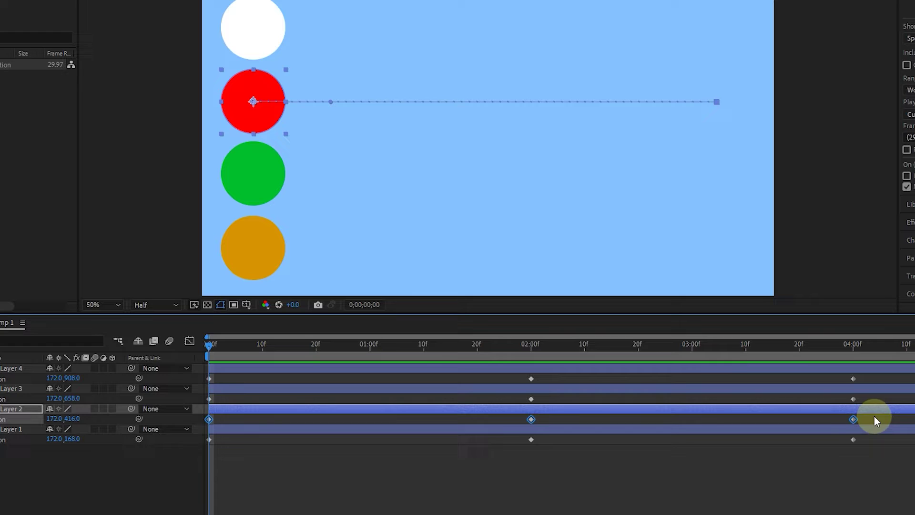
# Apply Easy Ease to the red circle's Position keyframes and play the animation
pyautogui.rightClick(531, 422)
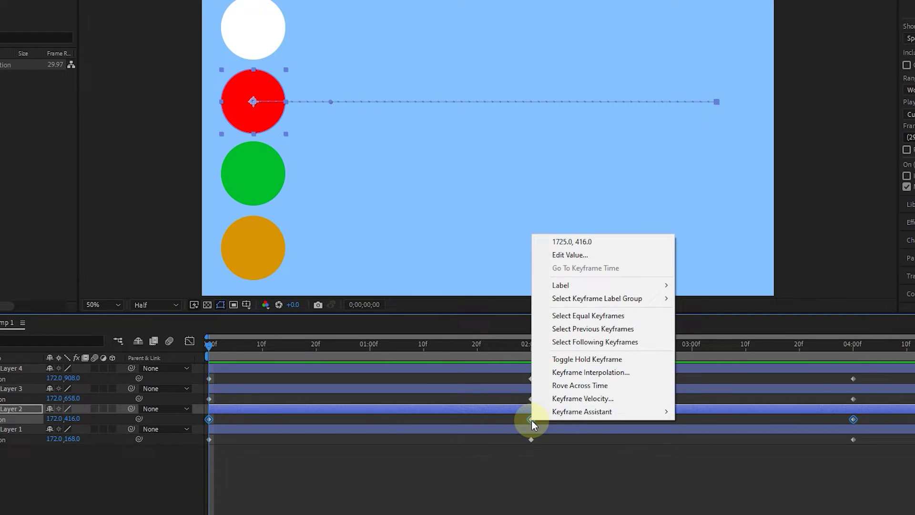
pyautogui.moveTo(610, 415)
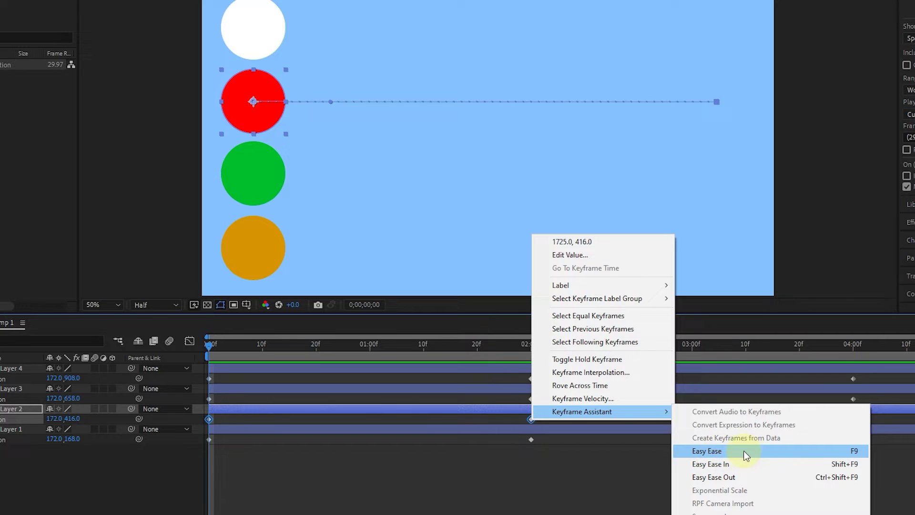
pyautogui.click(817, 452)
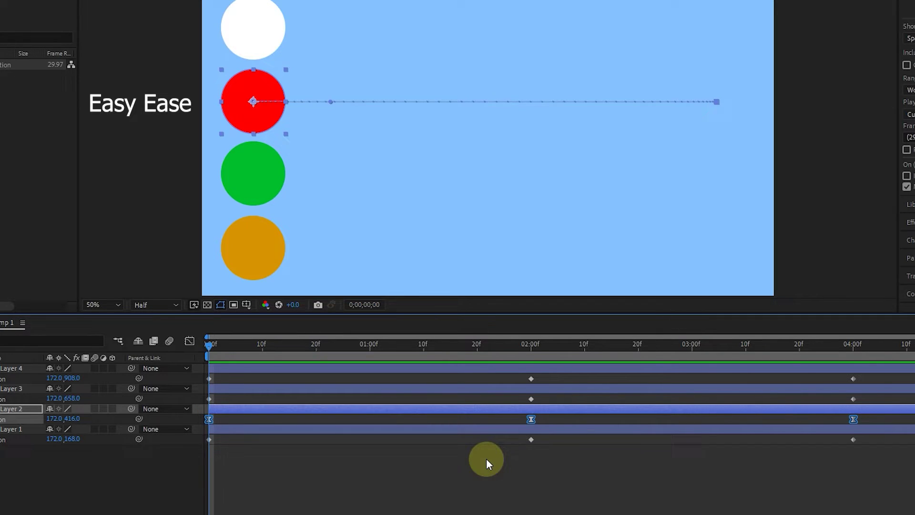
pyautogui.press('space')
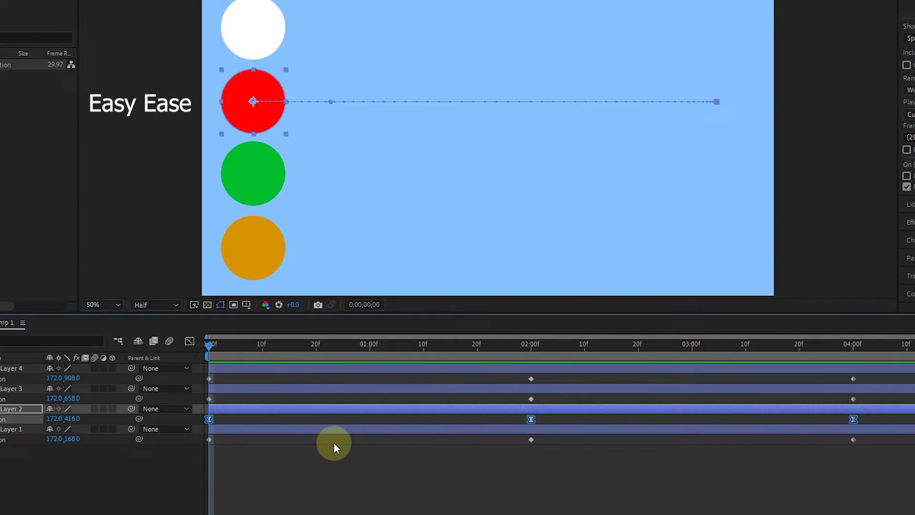
# Apply Easy Ease In to Shape Layer 3's three Position keyframes, then play and stop the preview
pyautogui.click(244, 189)
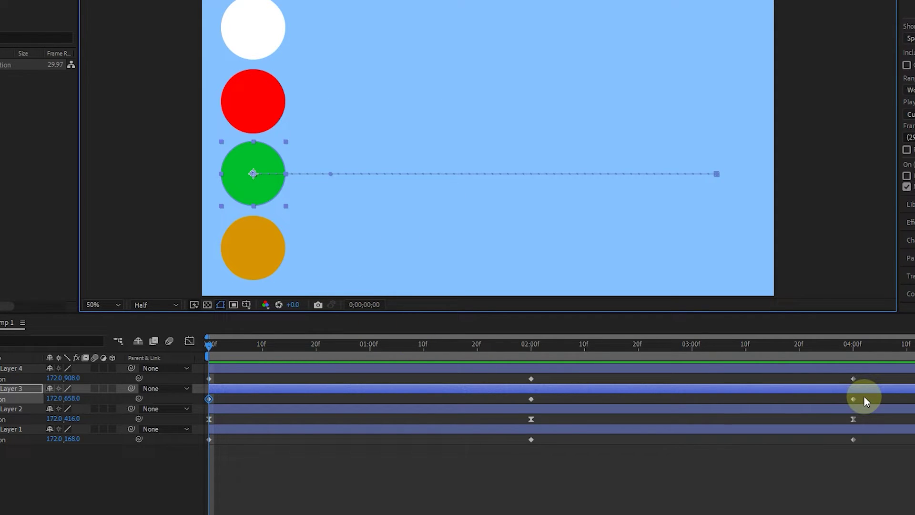
pyautogui.moveTo(865, 396); pyautogui.dragTo(201, 405)
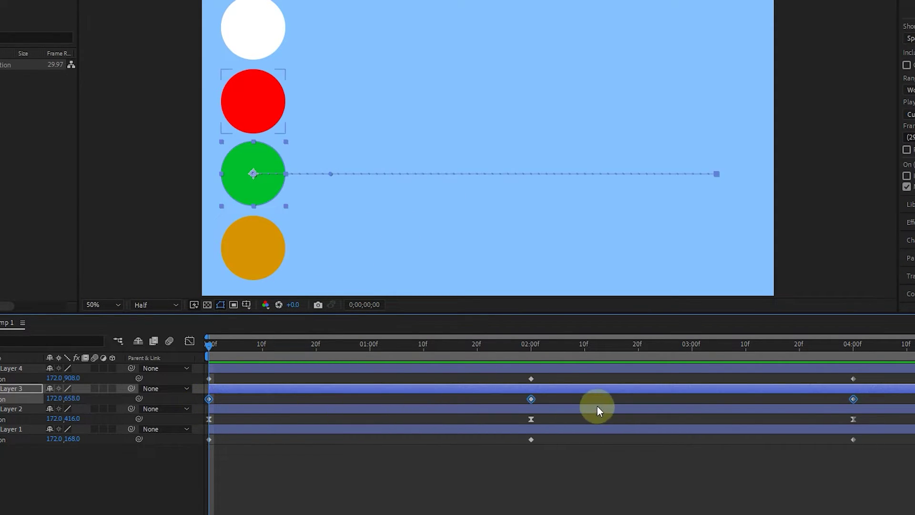
pyautogui.rightClick(531, 399)
pyautogui.moveTo(559, 392)
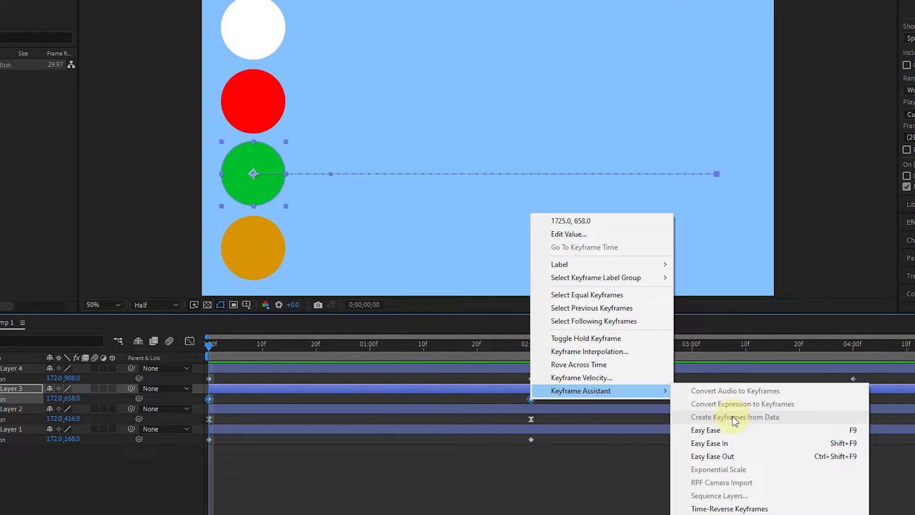
pyautogui.click(739, 442)
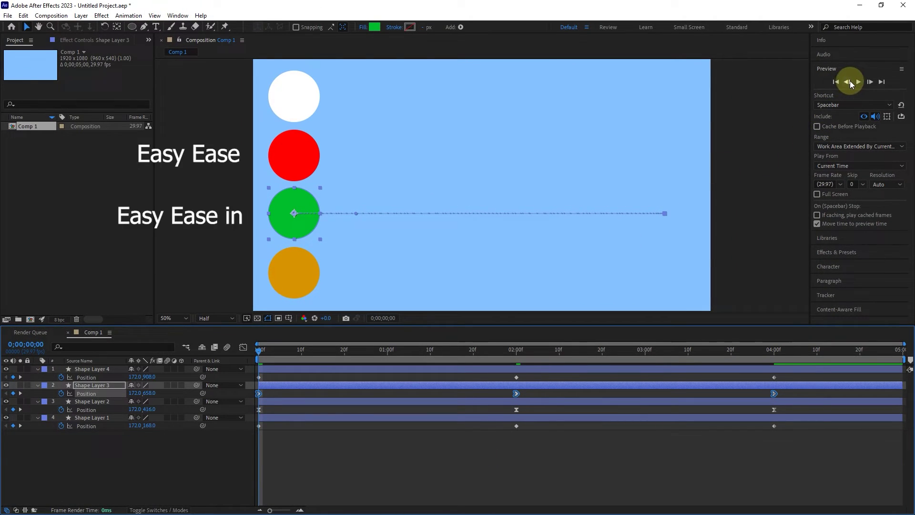
pyautogui.click(852, 82)
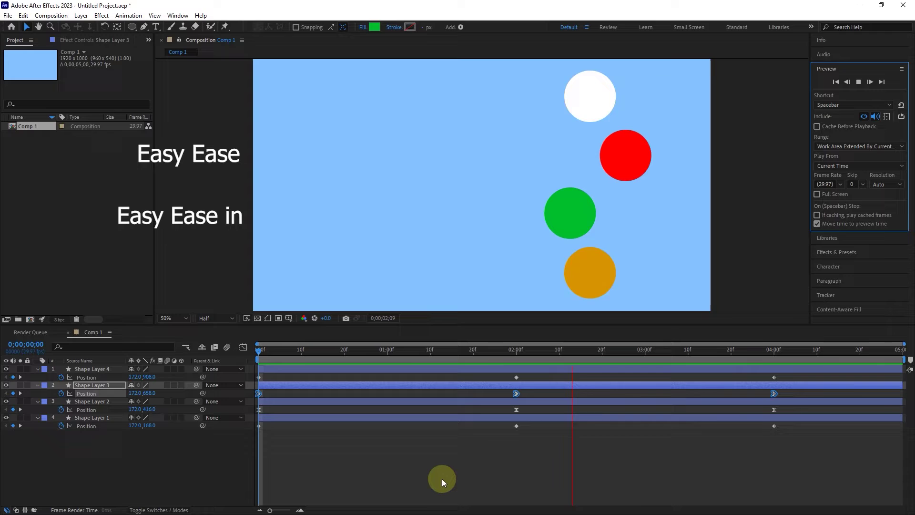
pyautogui.press('space')
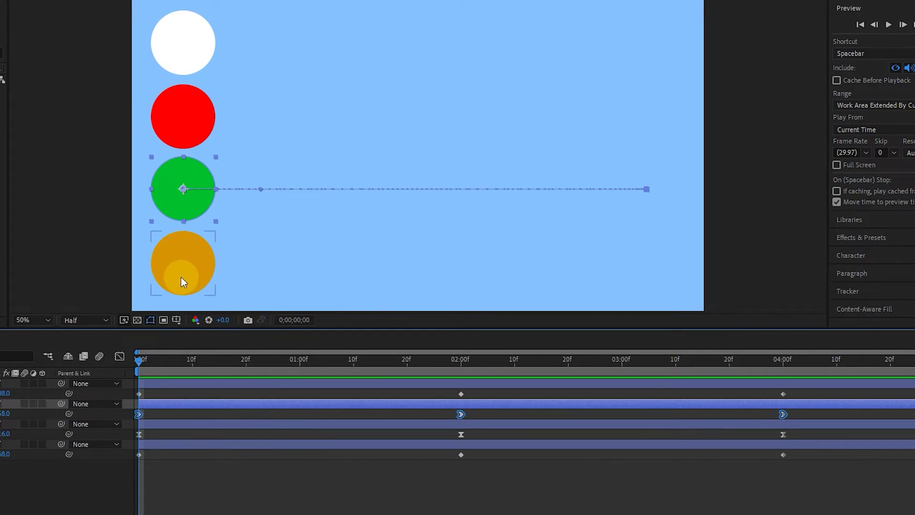
# Apply Easy Ease Out to the orange circle's three Position keyframes
pyautogui.click(183, 282)
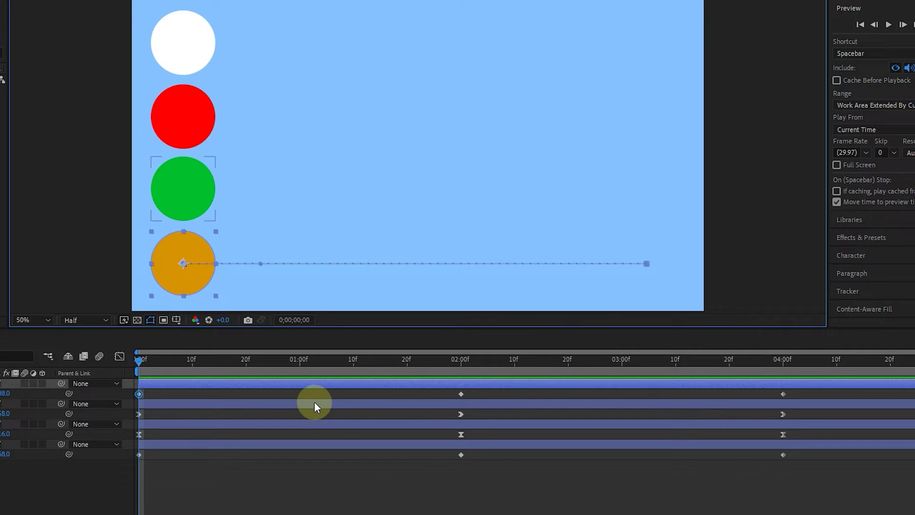
pyautogui.moveTo(805, 392); pyautogui.dragTo(137, 397)
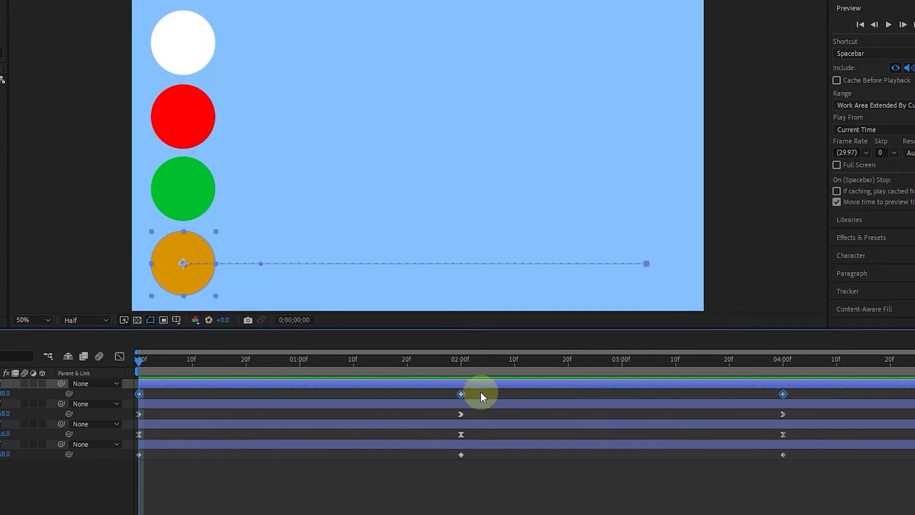
pyautogui.rightClick(783, 393)
pyautogui.moveTo(814, 384)
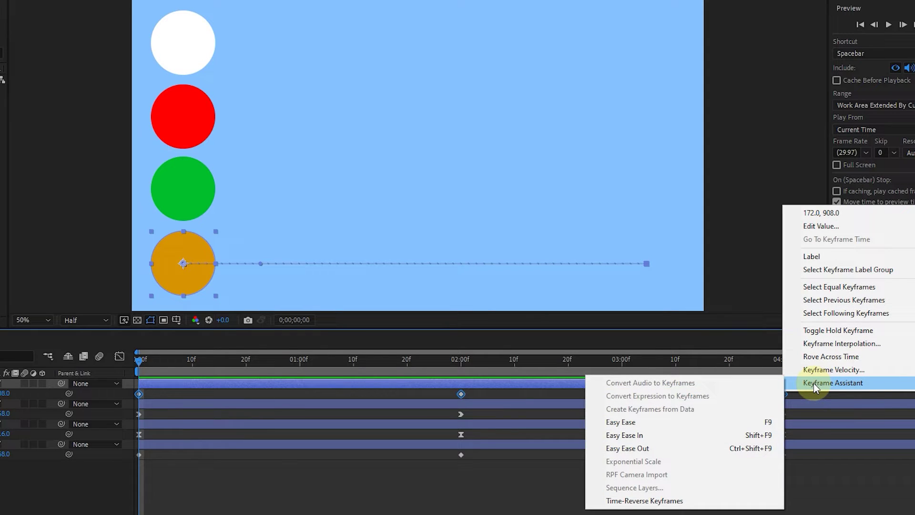
pyautogui.click(668, 447)
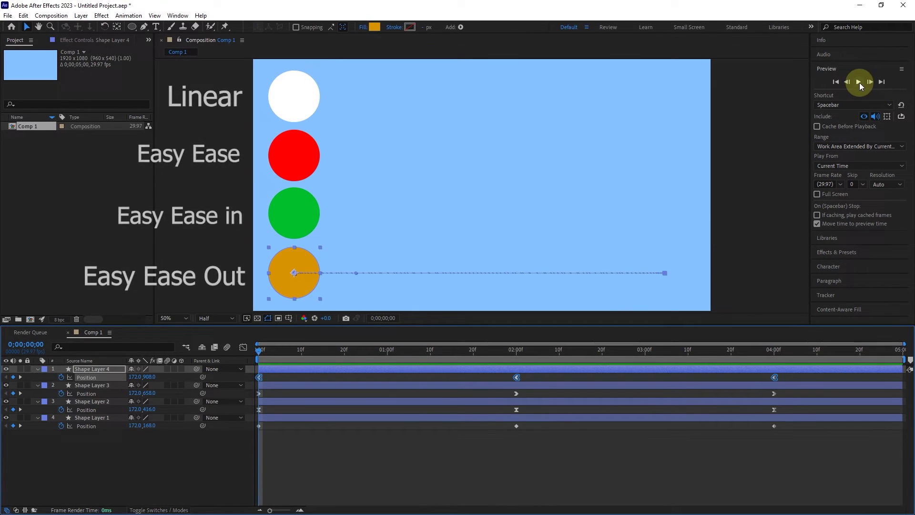
# Preview all four eased animations, then stop and return to the first frame
pyautogui.click(888, 26)
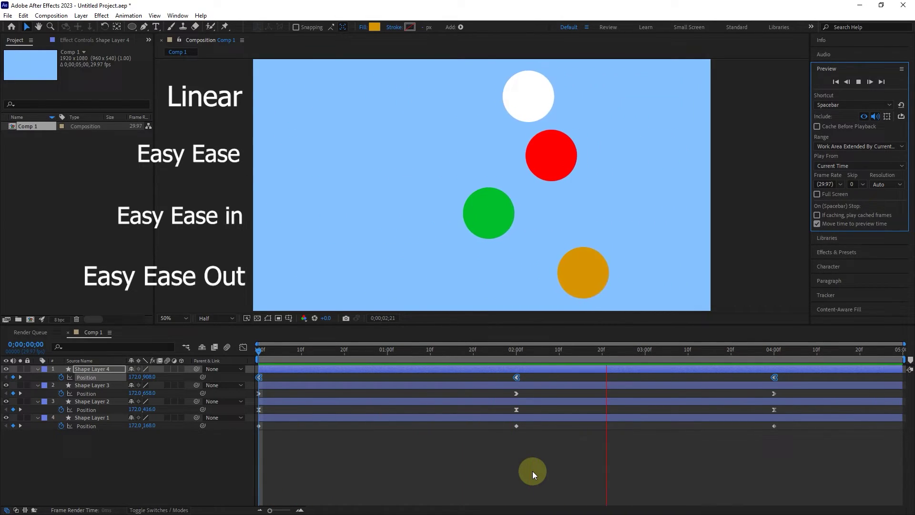
pyautogui.click(859, 79)
pyautogui.click(855, 82)
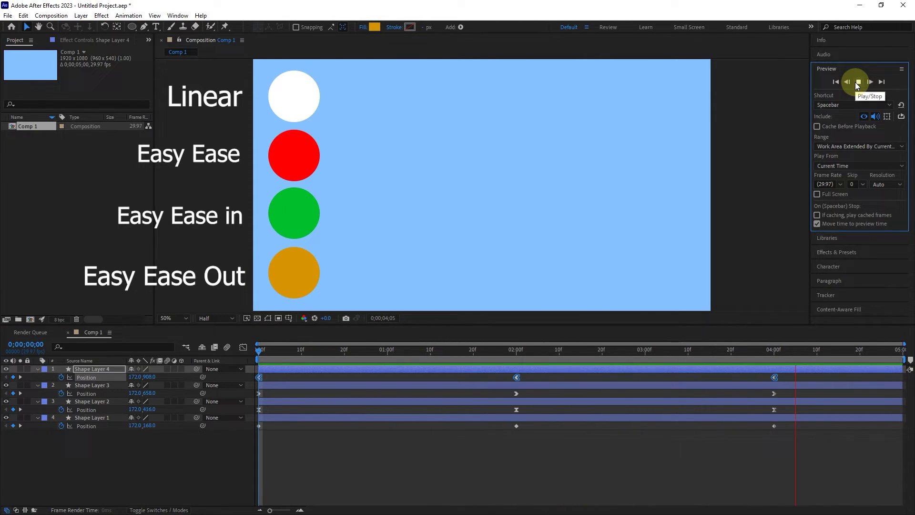
pyautogui.click(856, 82)
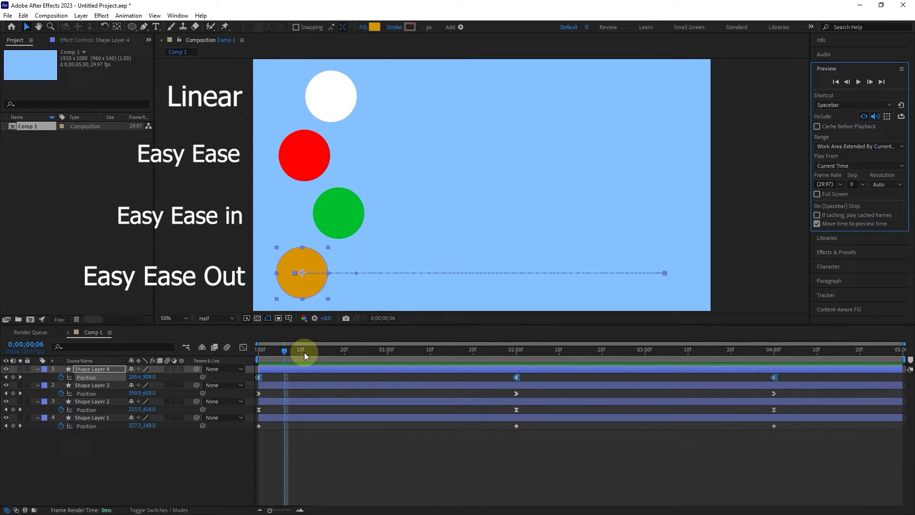
pyautogui.moveTo(304, 353); pyautogui.dragTo(250, 355)
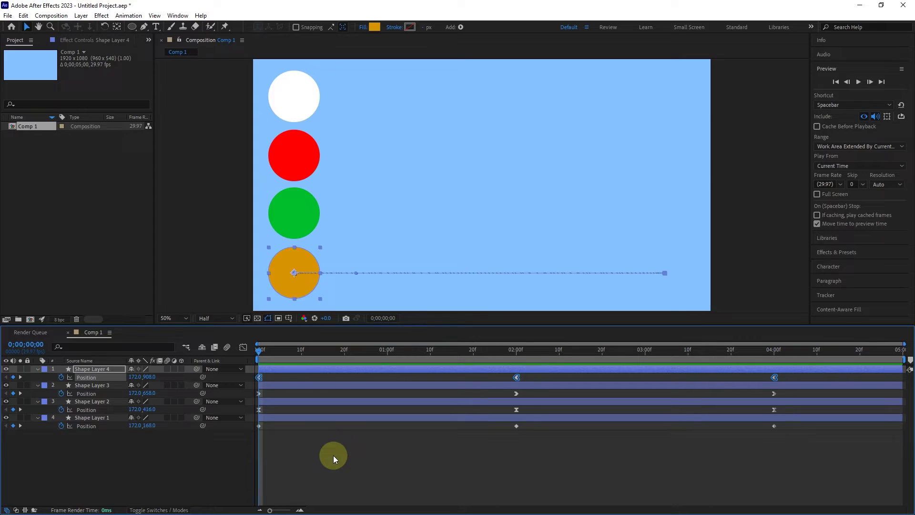
# Delete the white circle's Position keyframes at 2 and 4 seconds
pyautogui.click(294, 95)
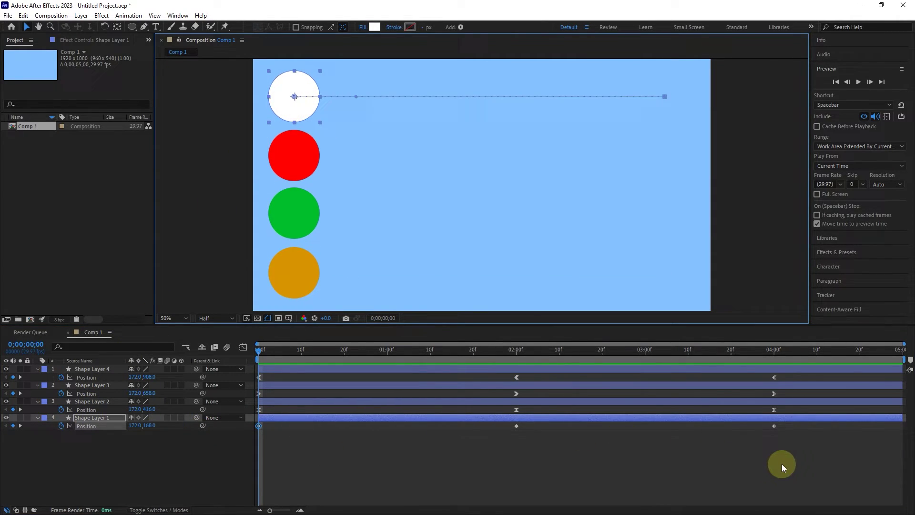
pyautogui.moveTo(789, 462); pyautogui.dragTo(248, 423)
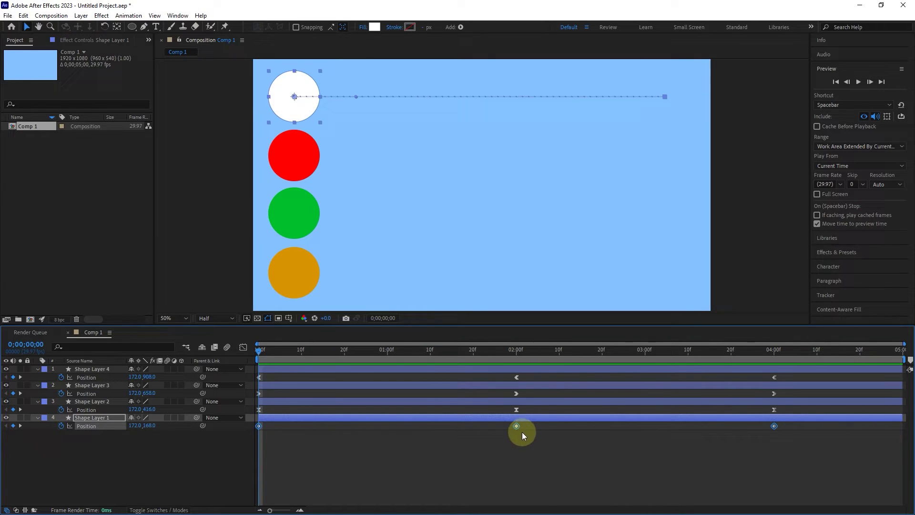
pyautogui.press('Delete')
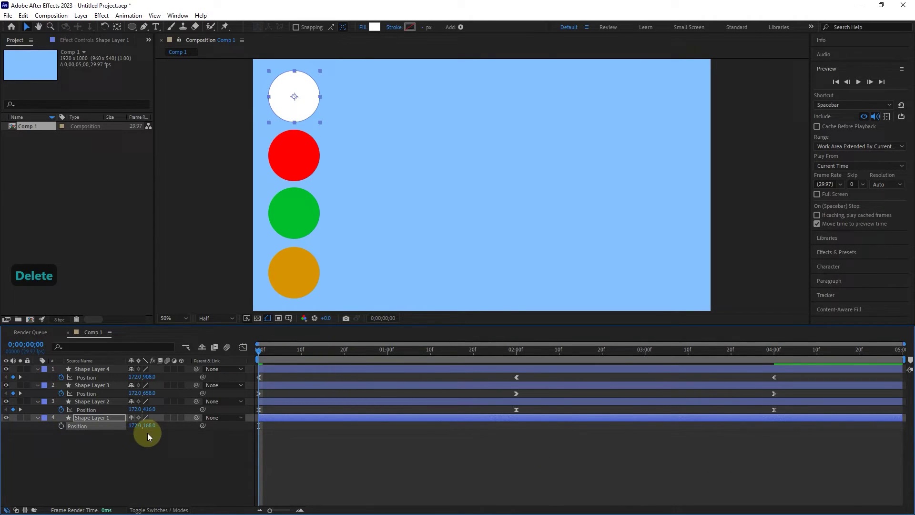
# Reposition the white circle to add wavy-path keyframes at 20f, 1;27 and 2;20
pyautogui.moveTo(321, 352); pyautogui.dragTo(344, 353)
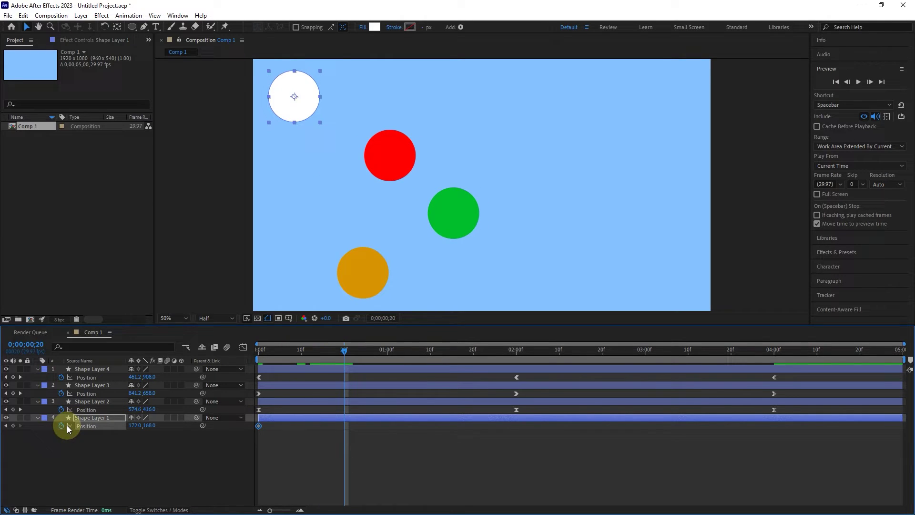
pyautogui.moveTo(305, 96); pyautogui.dragTo(395, 87)
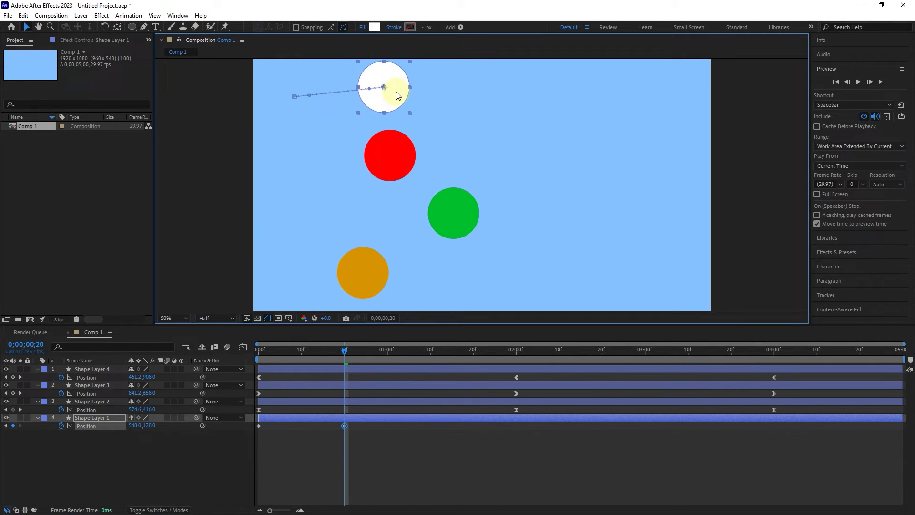
pyautogui.moveTo(367, 371); pyautogui.dragTo(504, 363)
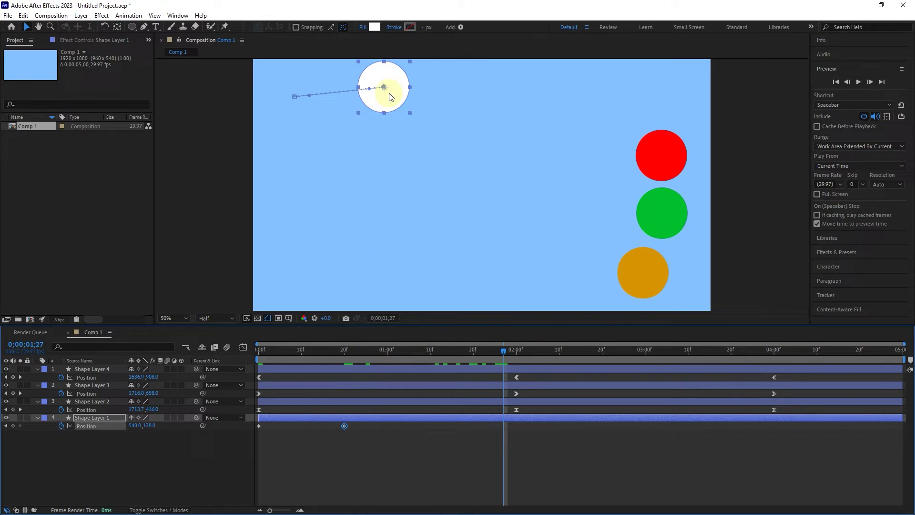
pyautogui.moveTo(389, 96); pyautogui.dragTo(477, 115)
pyautogui.moveTo(517, 353); pyautogui.dragTo(603, 352)
pyautogui.moveTo(468, 116); pyautogui.dragTo(527, 94)
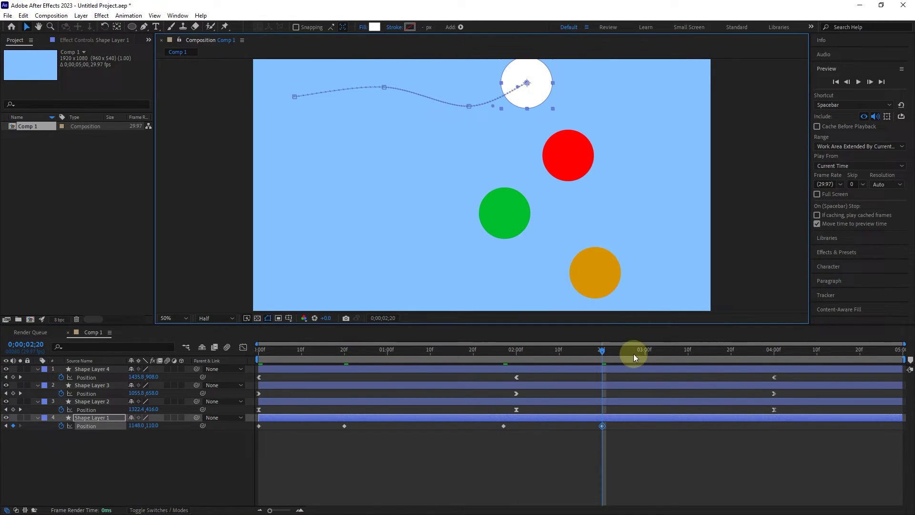
# Add white circle keyframes at 3;22 and 4;14 reaching the right edge, then review the path
pyautogui.moveTo(634, 353); pyautogui.dragTo(740, 353)
pyautogui.moveTo(550, 115); pyautogui.dragTo(602, 118)
pyautogui.moveTo(740, 351); pyautogui.dragTo(834, 351)
pyautogui.moveTo(591, 92); pyautogui.dragTo(672, 100)
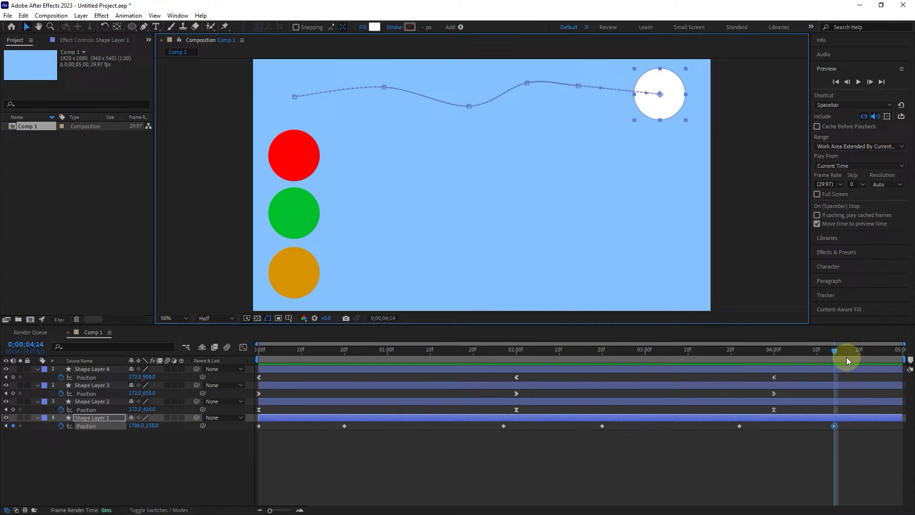
pyautogui.moveTo(835, 348); pyautogui.dragTo(813, 350)
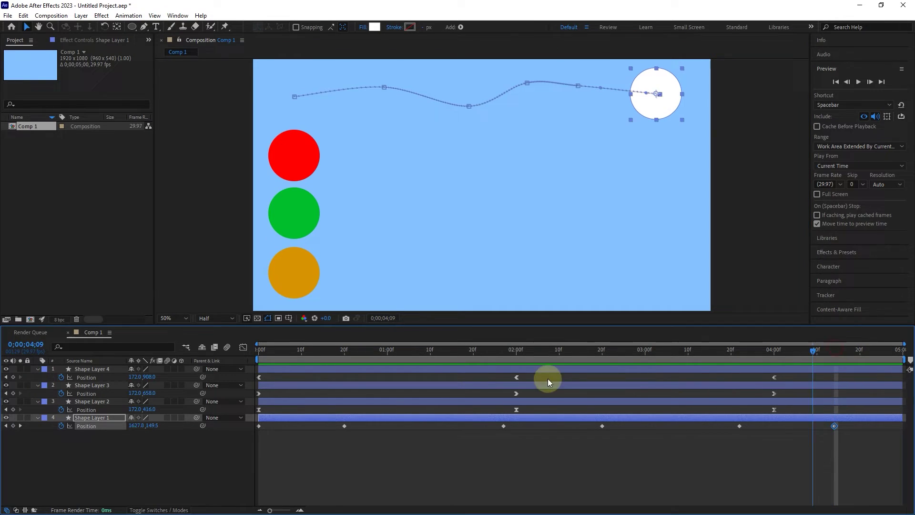
pyautogui.press('Home')
pyautogui.moveTo(879, 480); pyautogui.dragTo(250, 422)
# Convert Shape Layer 1's position keyframes to hold keyframes and preview the animation
pyautogui.rightClick(344, 426)
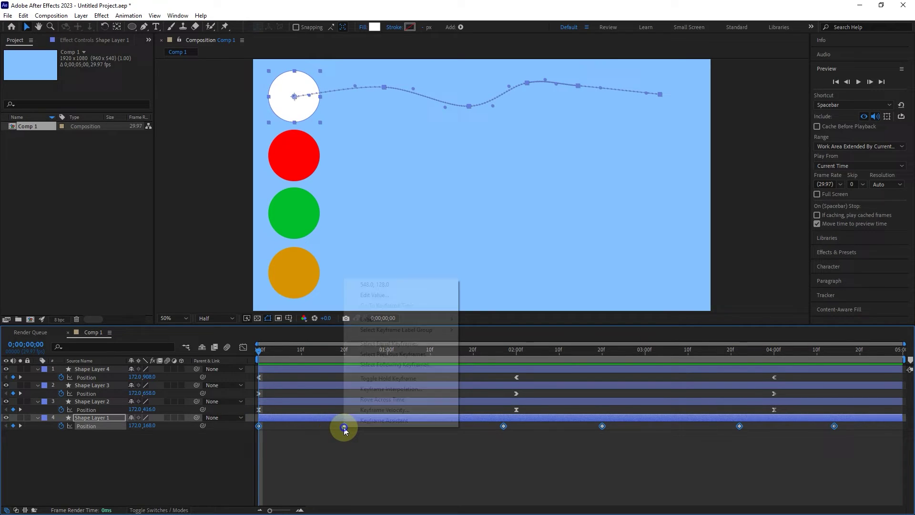
pyautogui.click(395, 380)
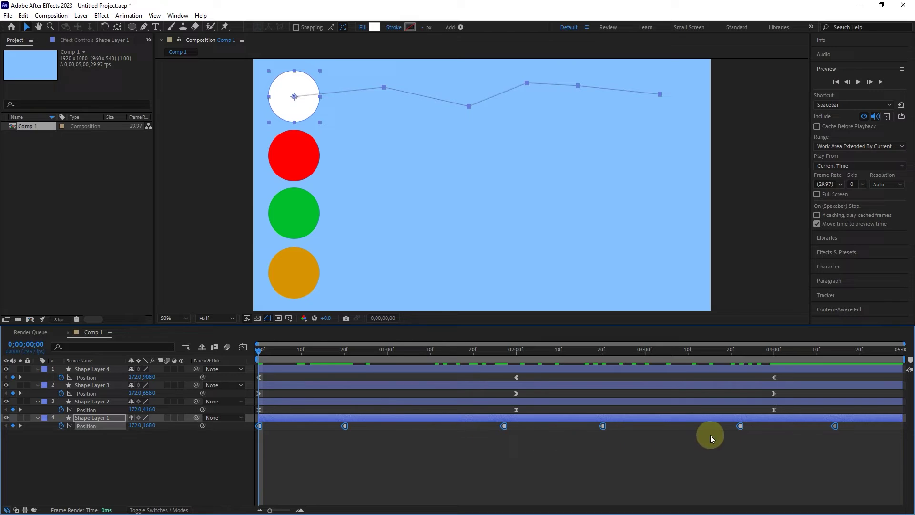
pyautogui.click(864, 88)
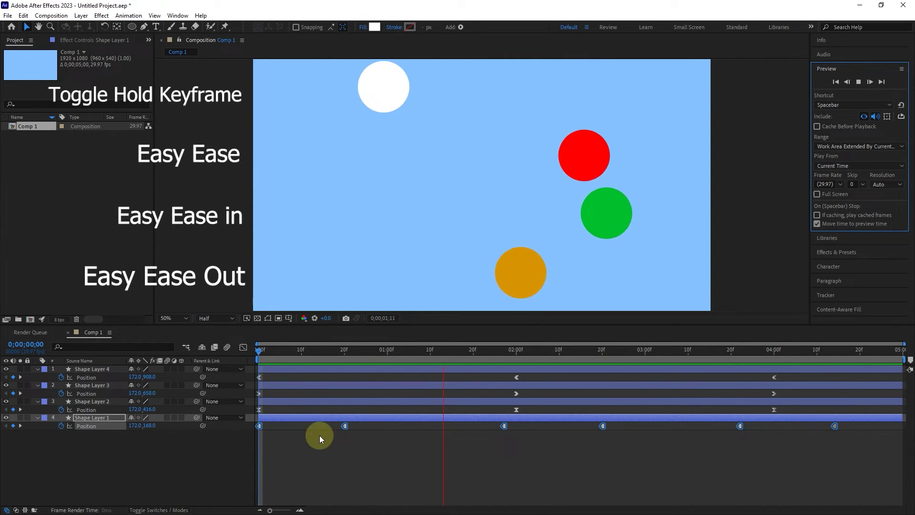
# Stop playback and label two of the white circle's keyframes green
pyautogui.click(296, 347)
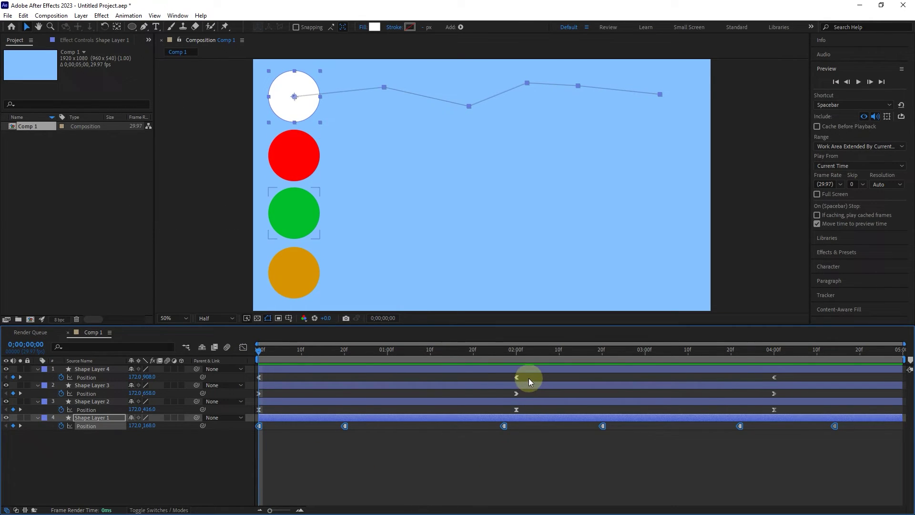
pyautogui.moveTo(527, 451); pyautogui.dragTo(333, 428)
pyautogui.rightClick(345, 427)
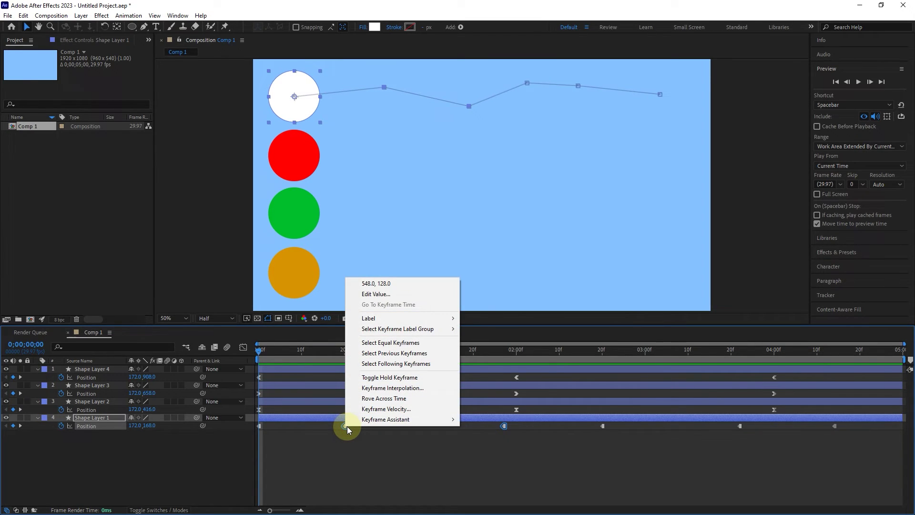
pyautogui.moveTo(416, 319)
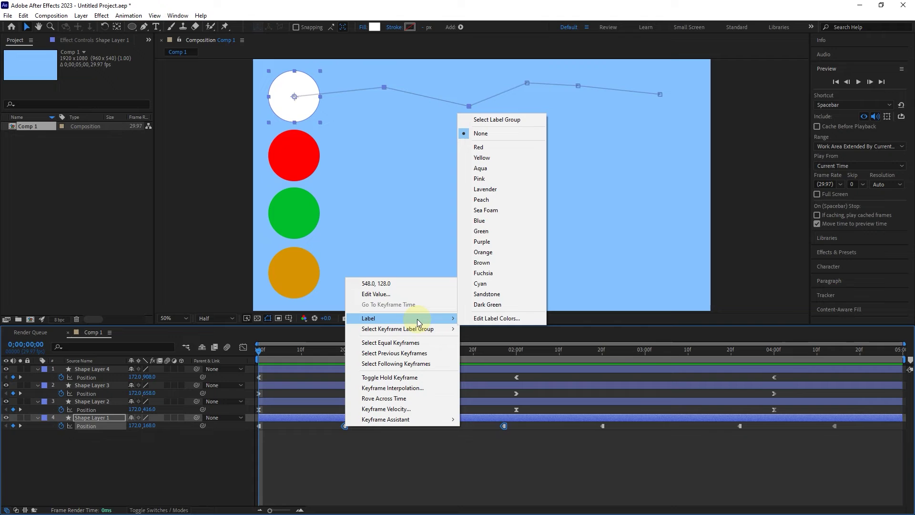
pyautogui.click(481, 230)
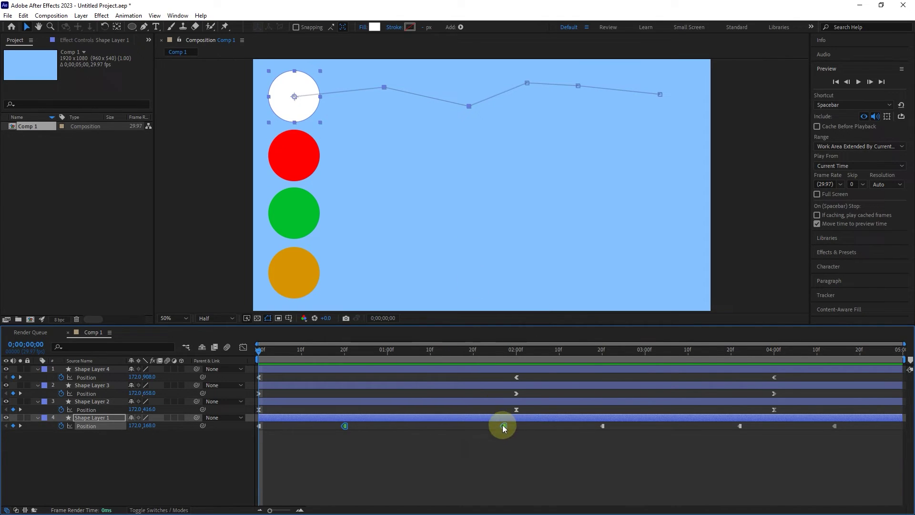
# Label the red circle's 2-second middle keyframe red, then deselect its layer
pyautogui.rightClick(517, 410)
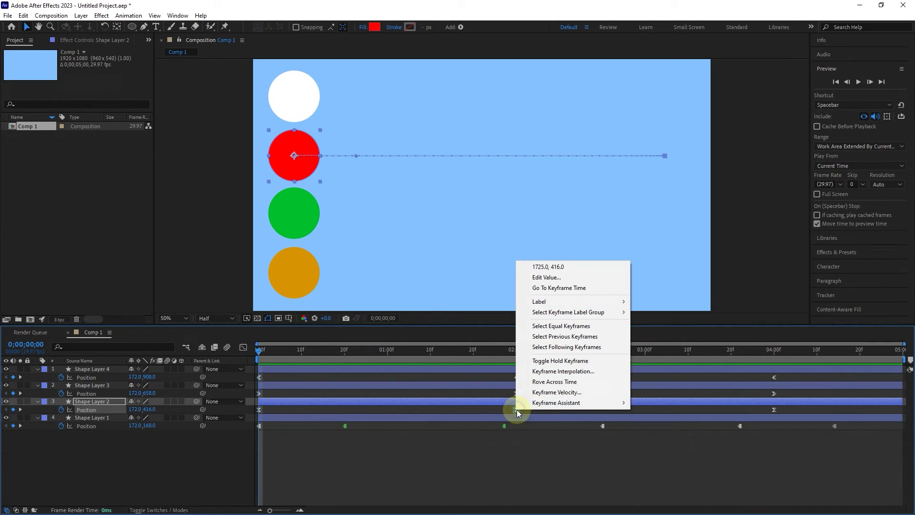
pyautogui.moveTo(552, 306)
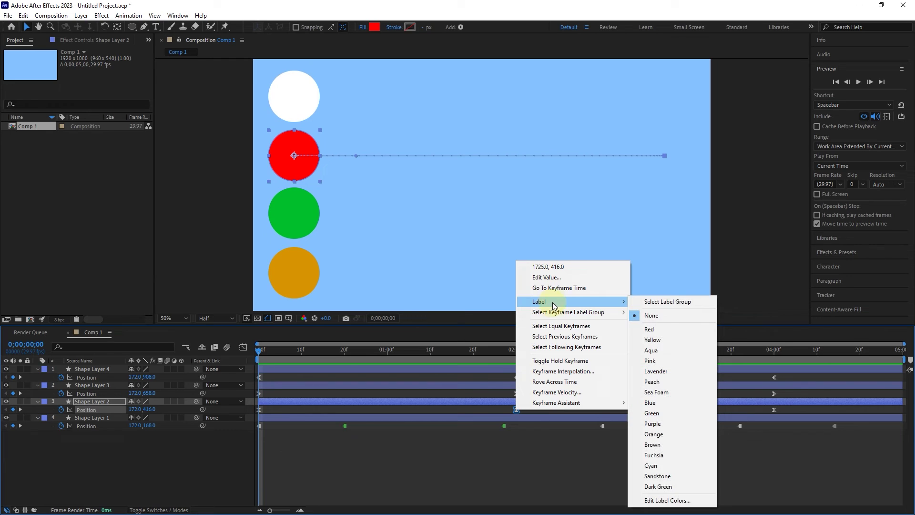
pyautogui.click(649, 330)
pyautogui.click(525, 443)
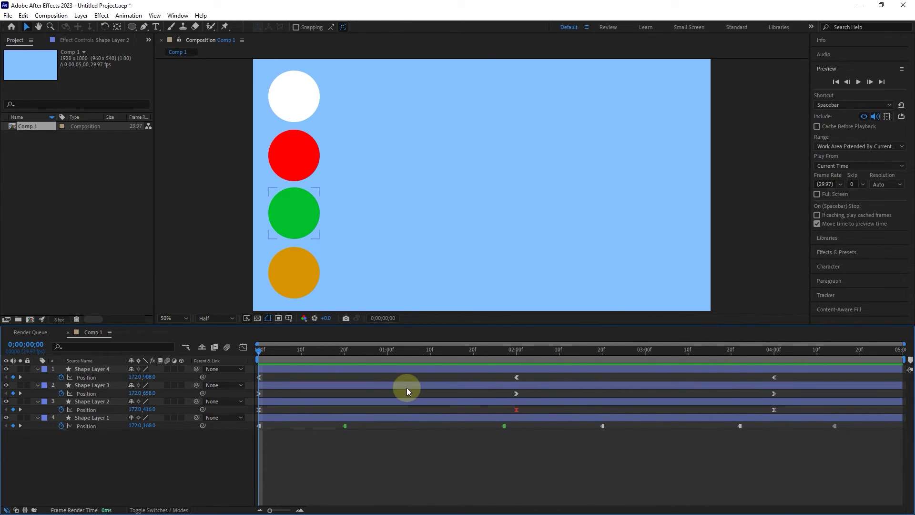
# Scrub the animation, return to 0;00;00;00, and select all four shape layers' keyframes
pyautogui.moveTo(259, 350); pyautogui.dragTo(600, 451)
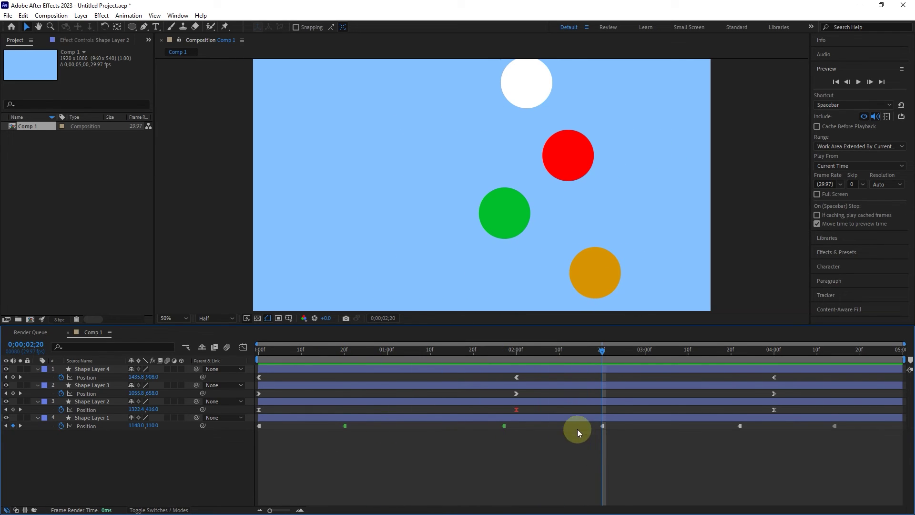
pyautogui.moveTo(606, 362); pyautogui.dragTo(222, 396)
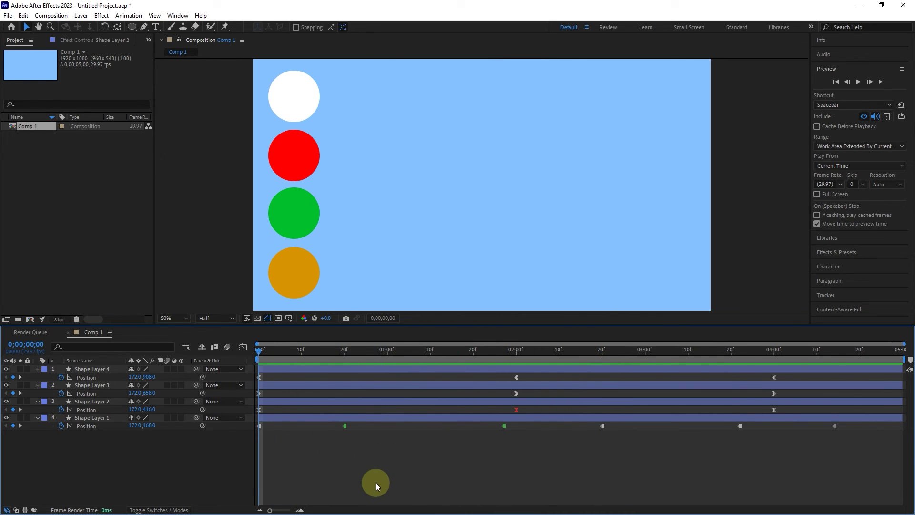
pyautogui.click(92, 368)
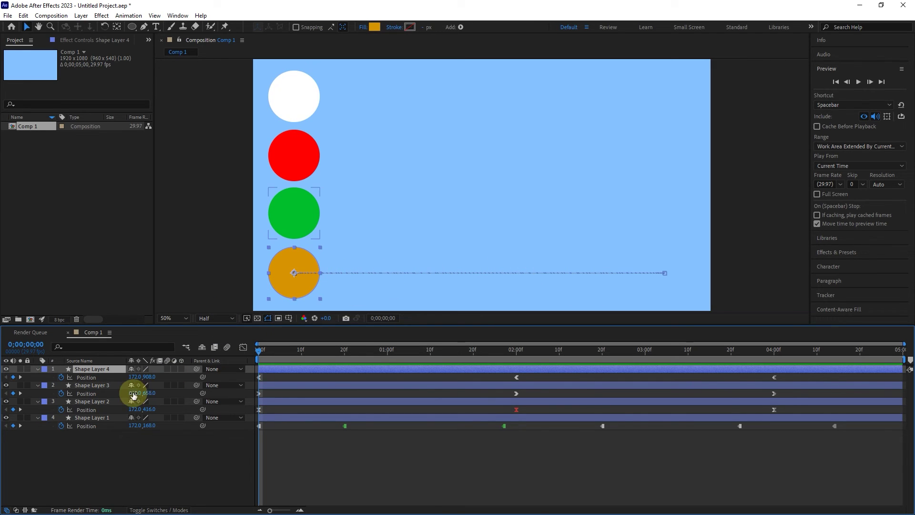
pyautogui.click(95, 386)
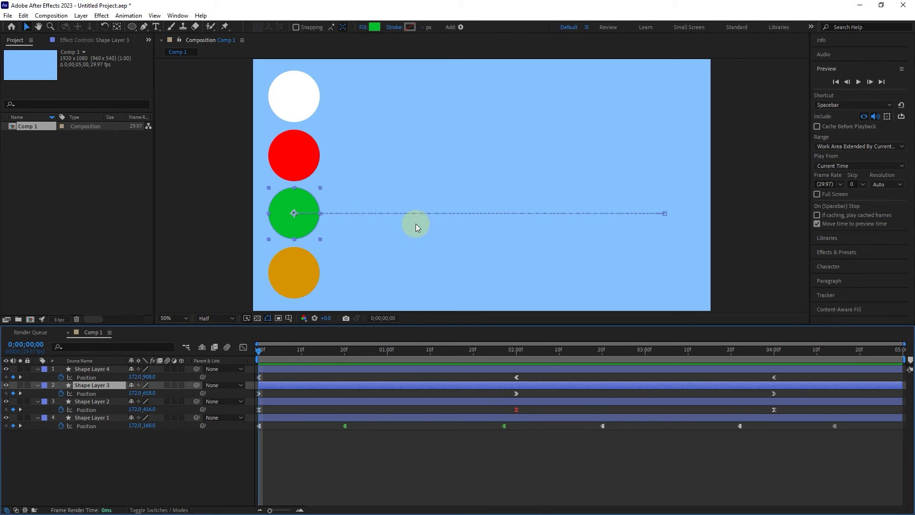
pyautogui.click(104, 418)
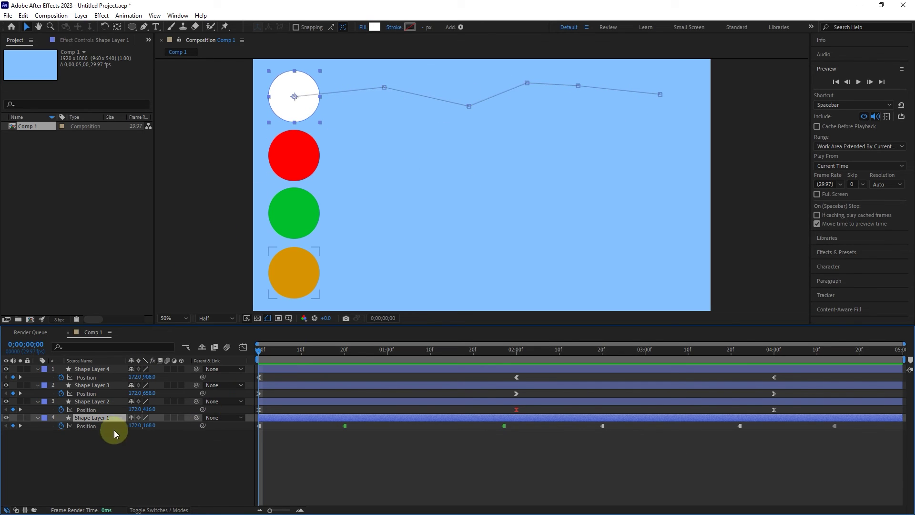
pyautogui.moveTo(146, 465); pyautogui.dragTo(86, 364)
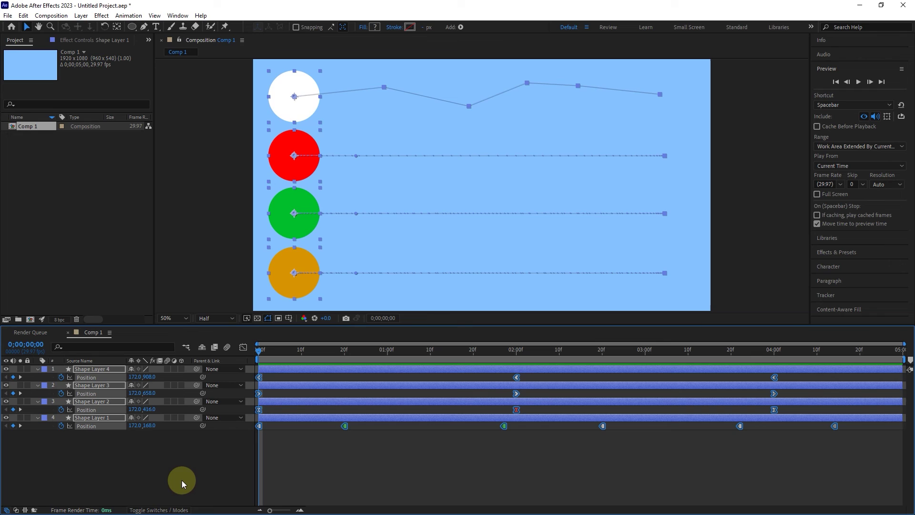